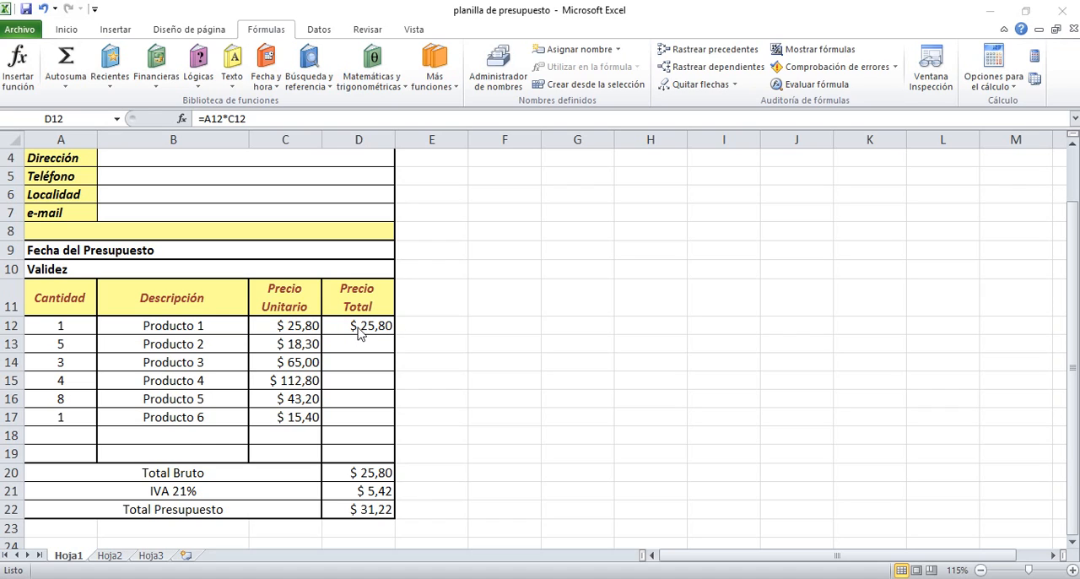
Step: Check the Precio Total formula in D12 and set the Cantidad of Producto 1 to 5
double_click(358, 332)
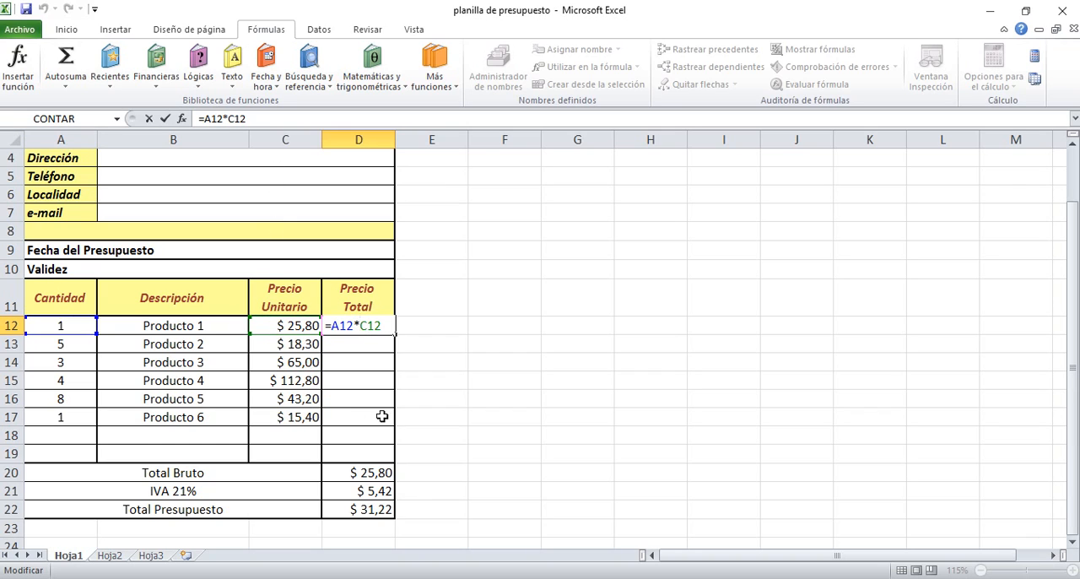
key(Return)
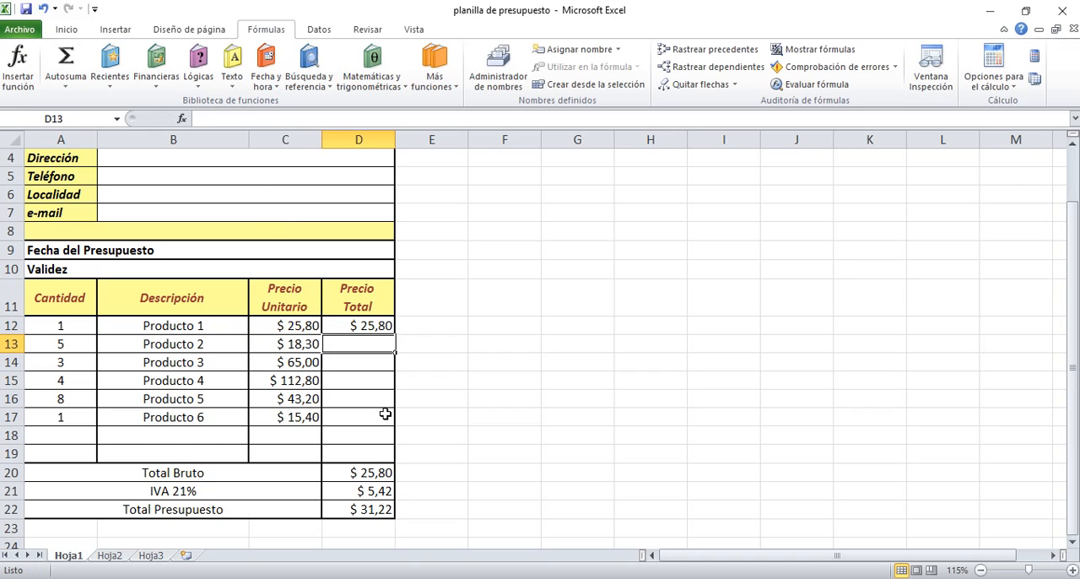
click(373, 327)
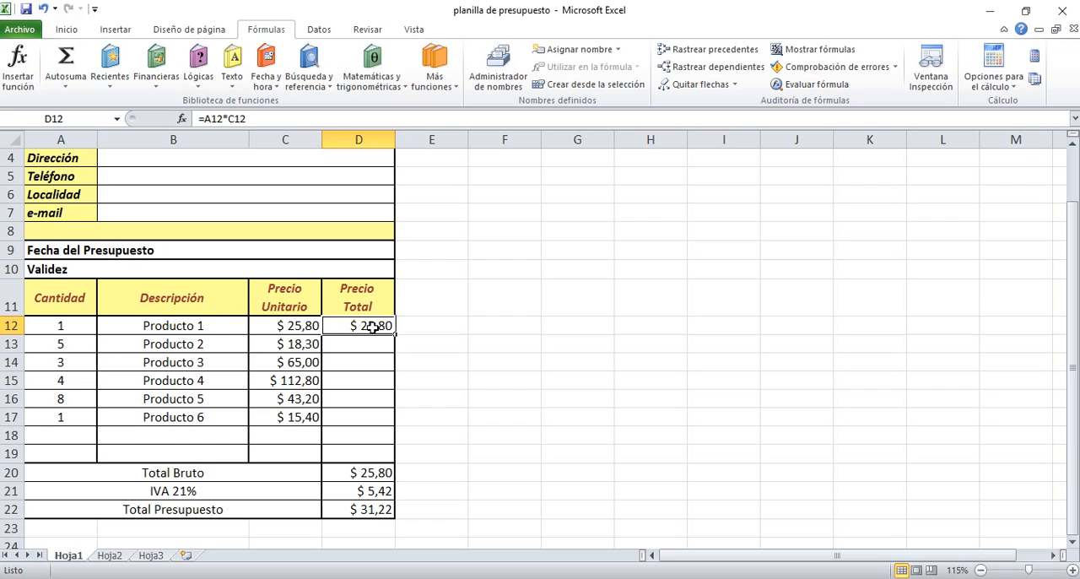
click(69, 332)
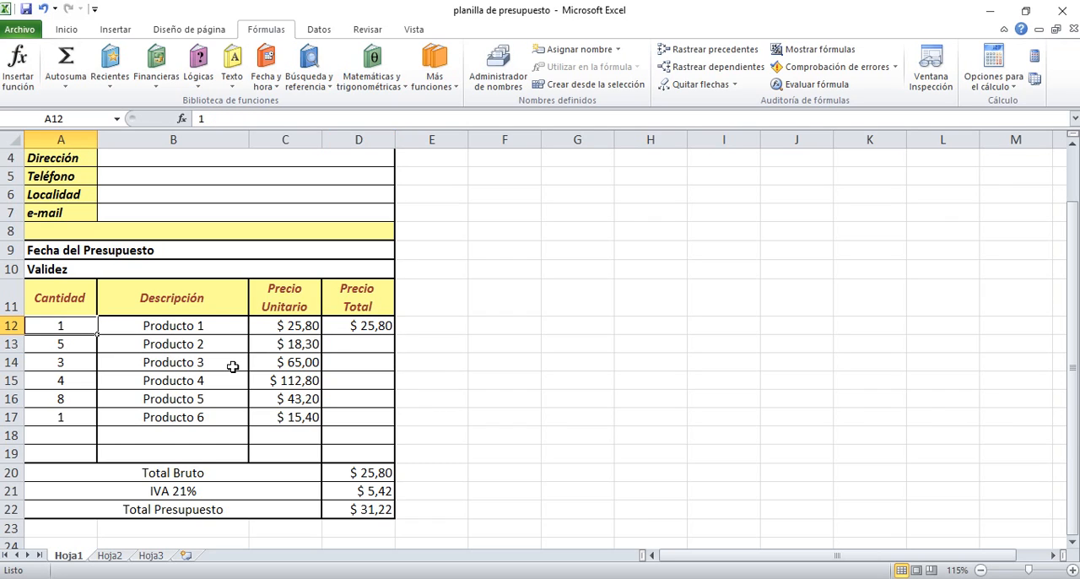
text(5)
key(Return)
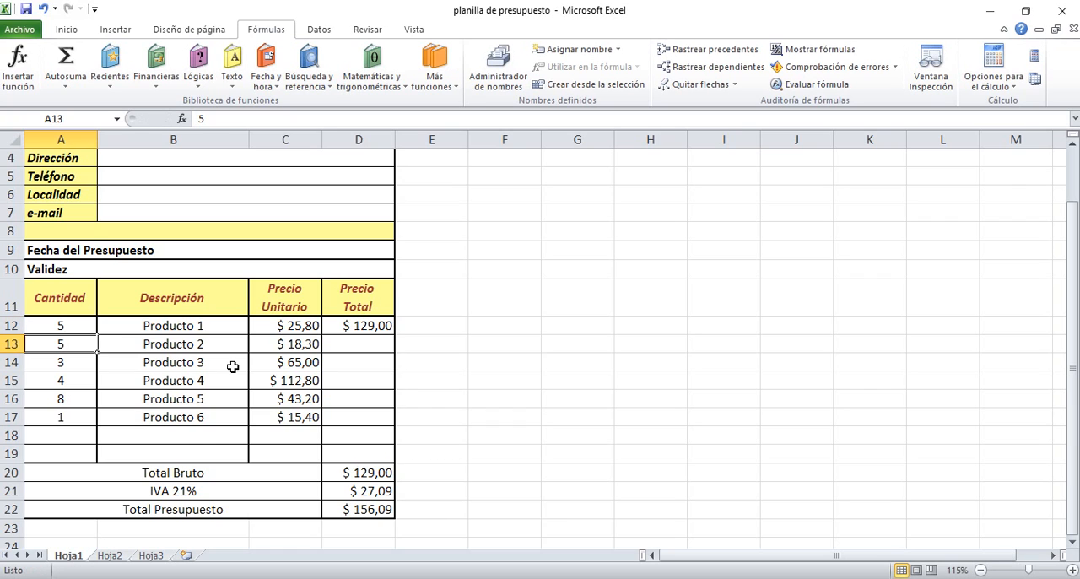
Step: Fill the Precio Total formula from D12 down through D19
click(362, 347)
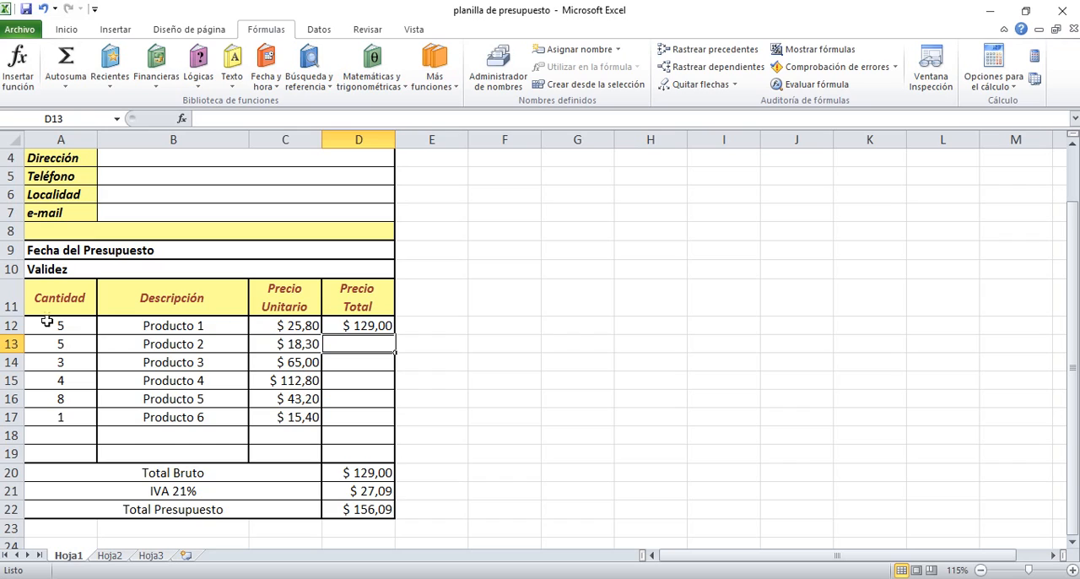
click(369, 326)
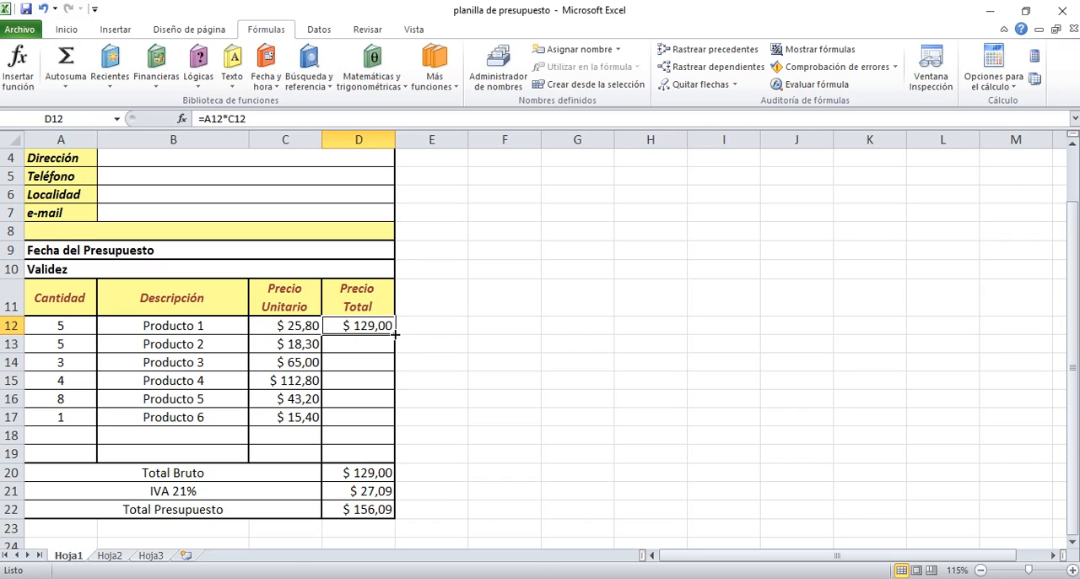
drag(394, 334, 392, 456)
click(436, 402)
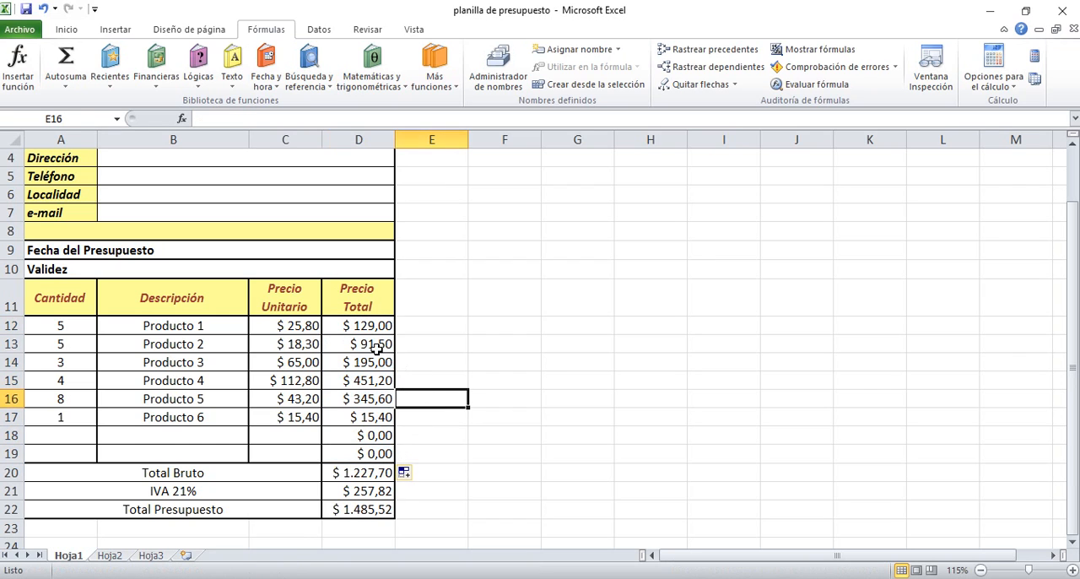
Step: Compare the relative references in the Precio Total formulas of D12 and D13
click(375, 347)
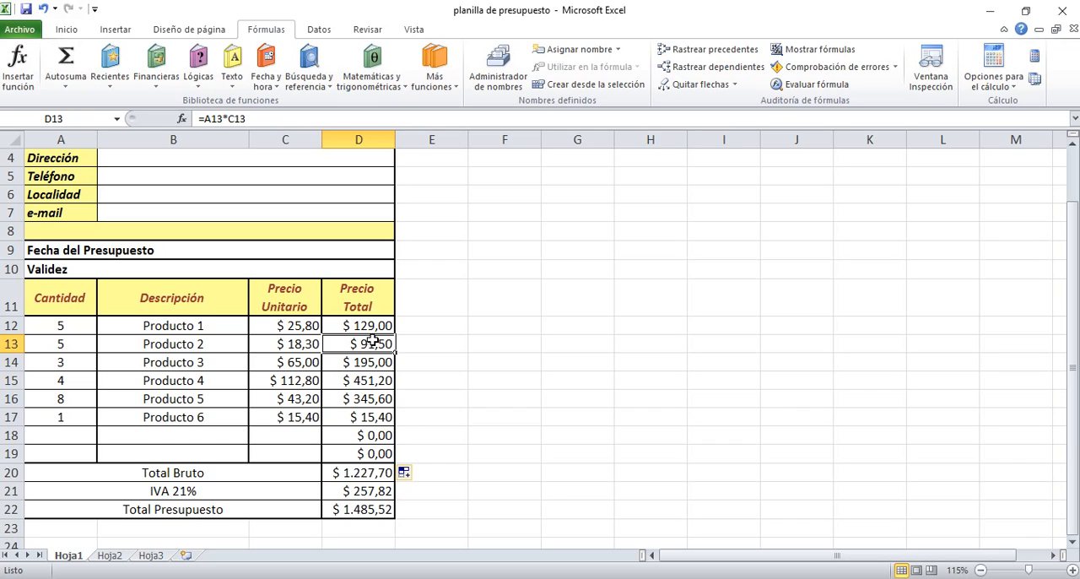
click(378, 329)
click(376, 346)
Step: Trace the precedents of each Precio Total formula from D12 to D17
click(378, 329)
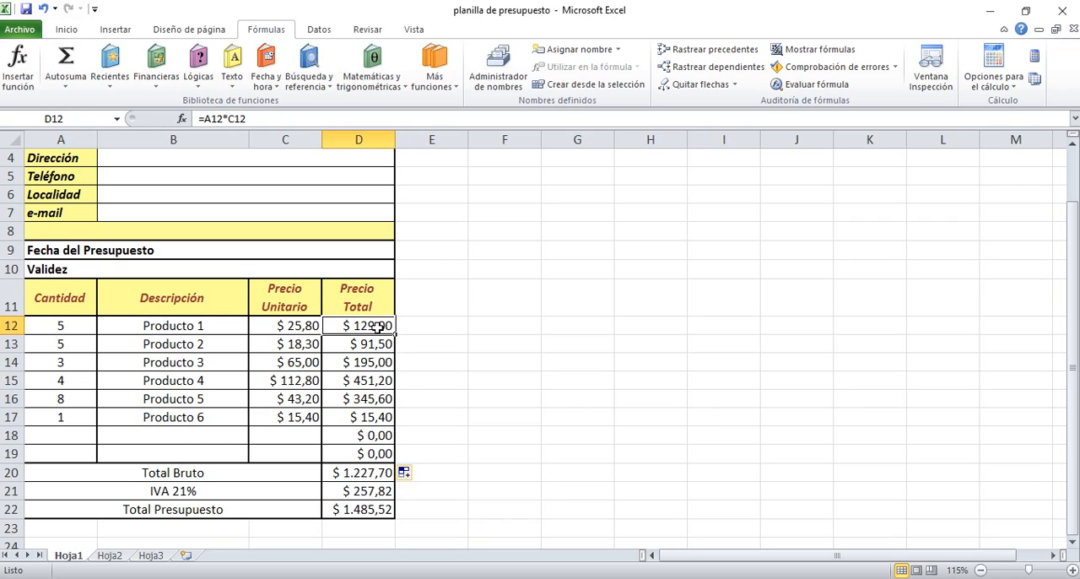
click(680, 52)
click(349, 352)
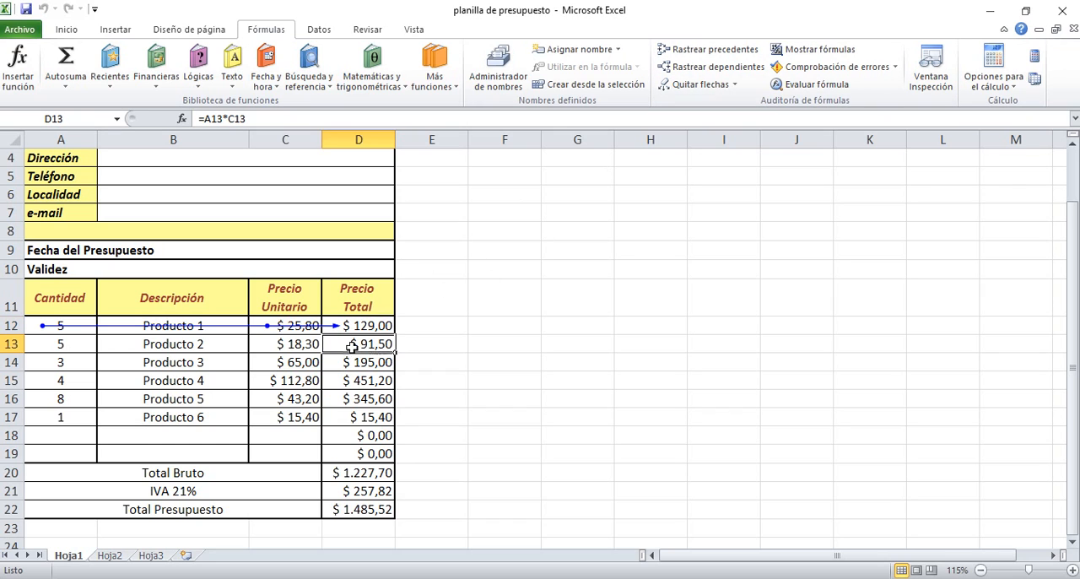
click(716, 49)
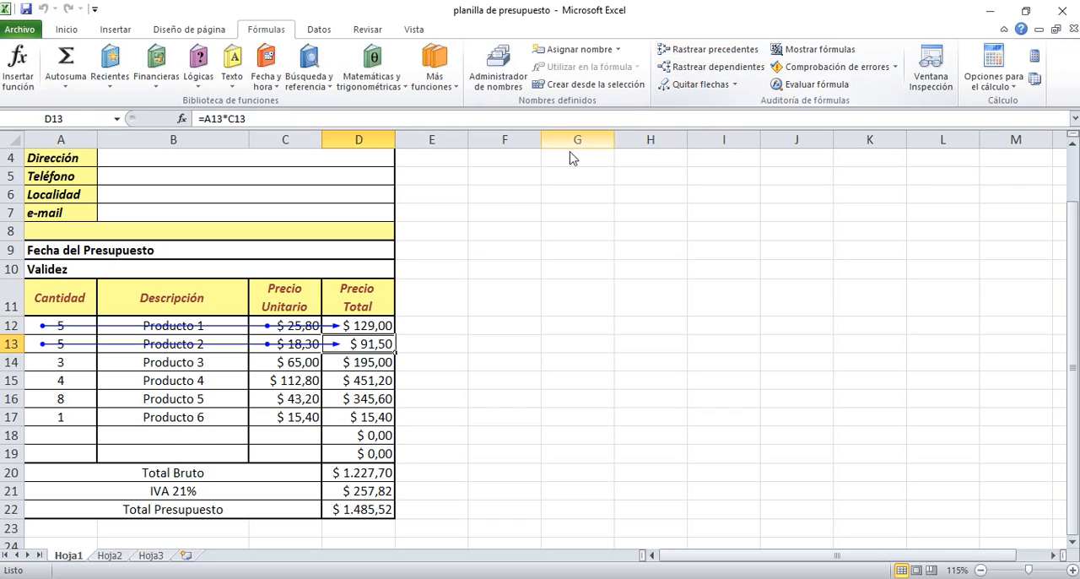
click(389, 365)
click(715, 50)
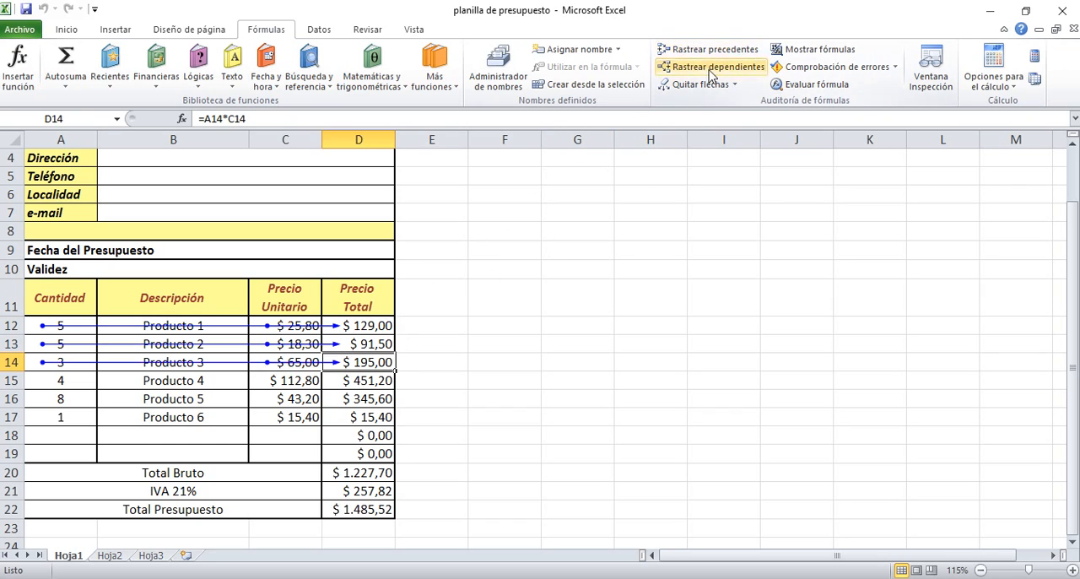
click(371, 384)
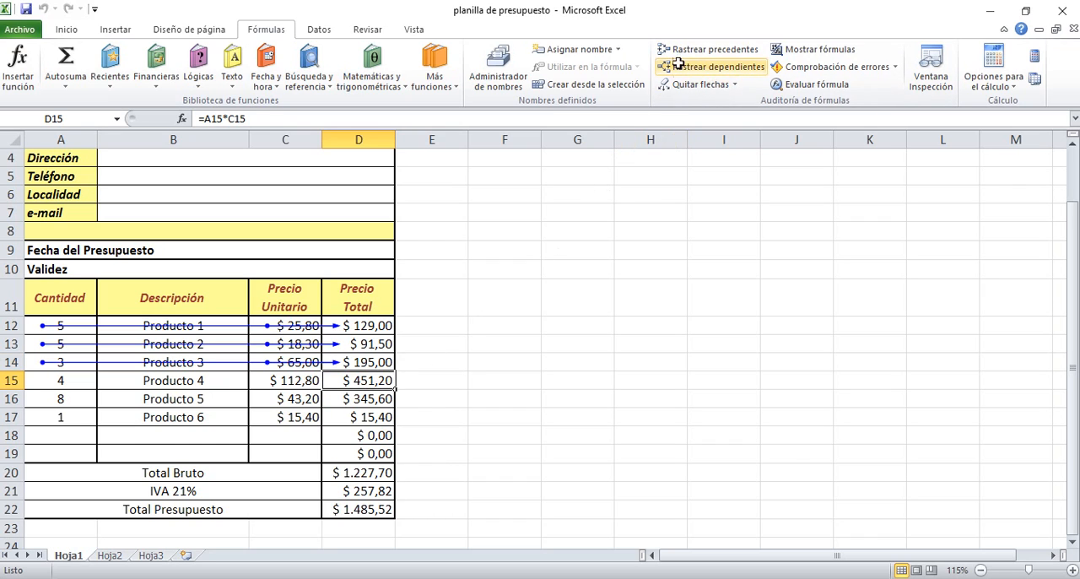
click(716, 50)
click(361, 401)
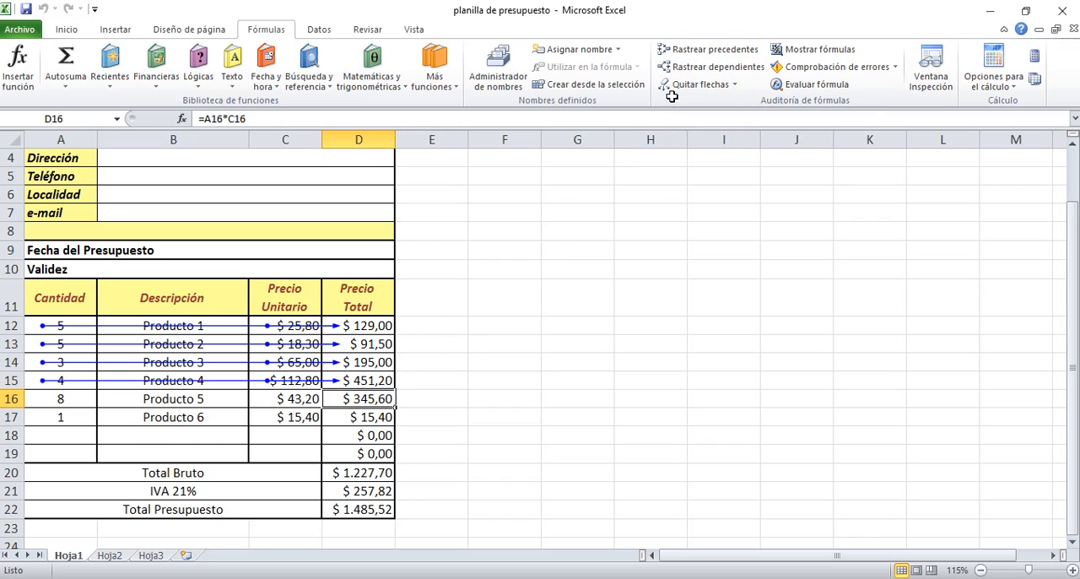
click(702, 50)
click(361, 417)
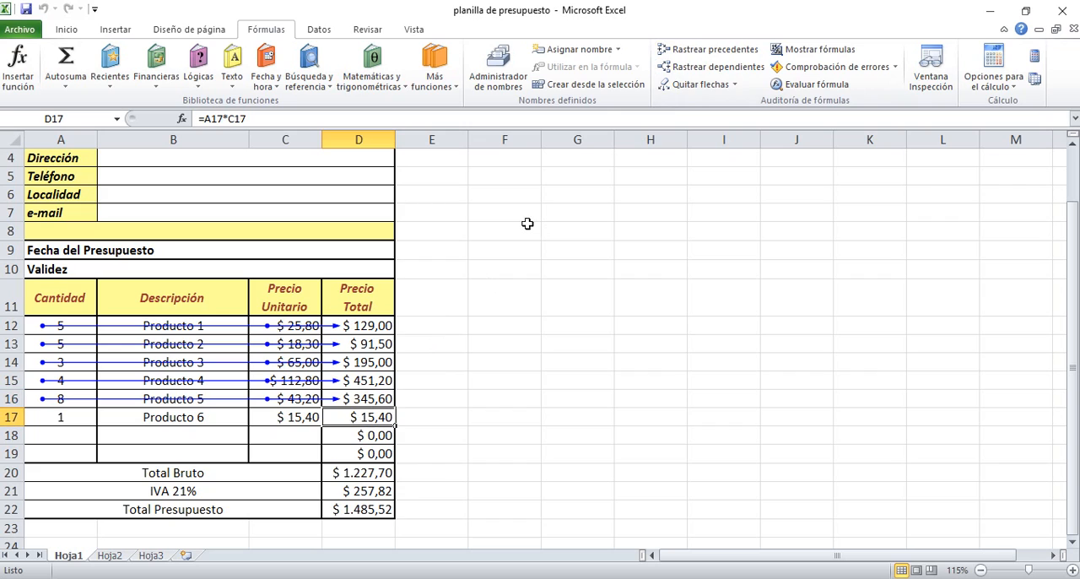
click(702, 50)
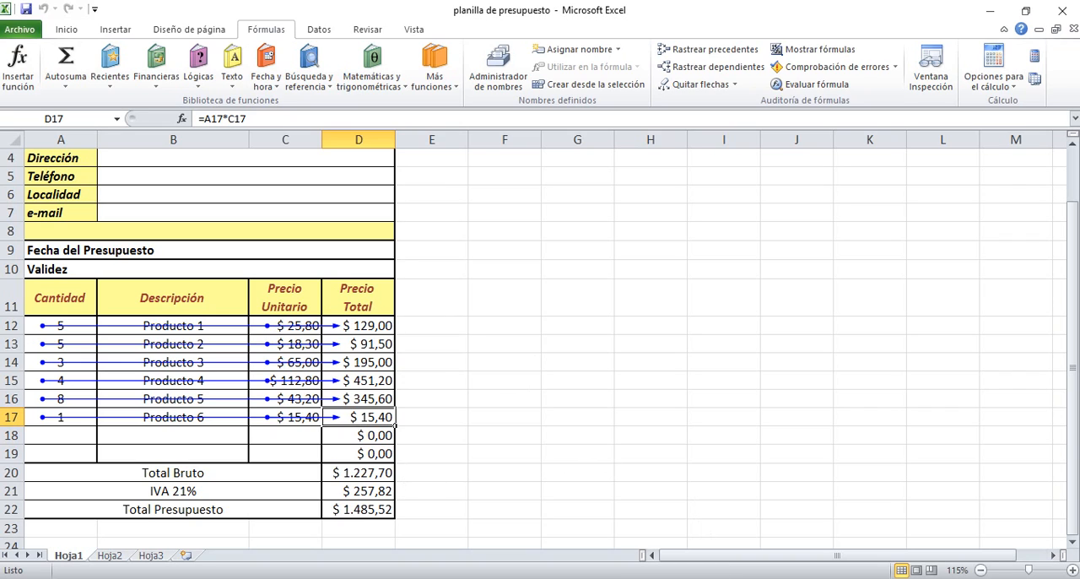
Step: Switch to the workbook "ejercicio referencia relativas y absolutas" and review the four weekly raffle amounts in row 4
click(719, 578)
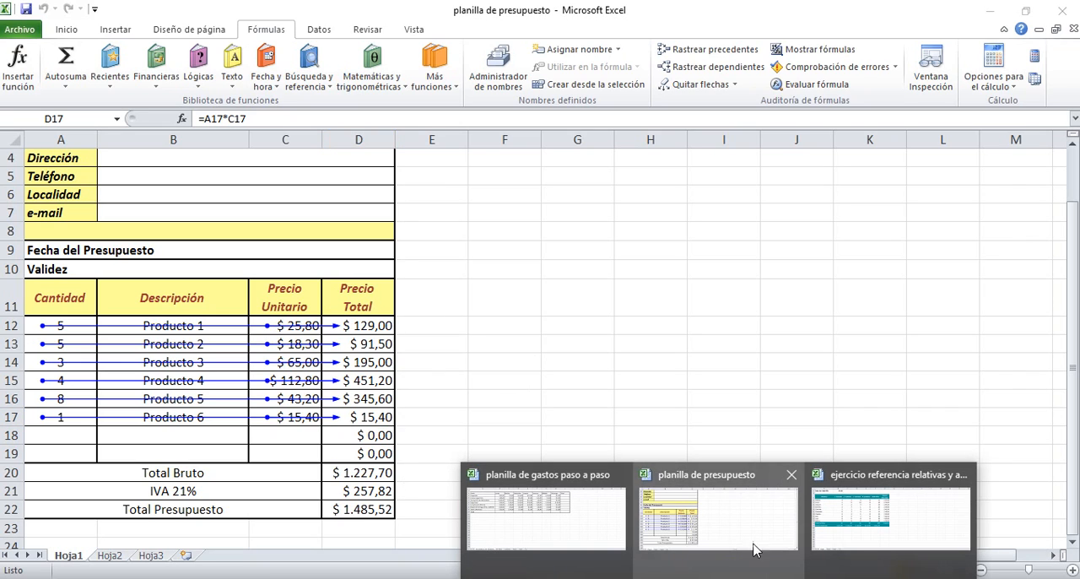
click(874, 544)
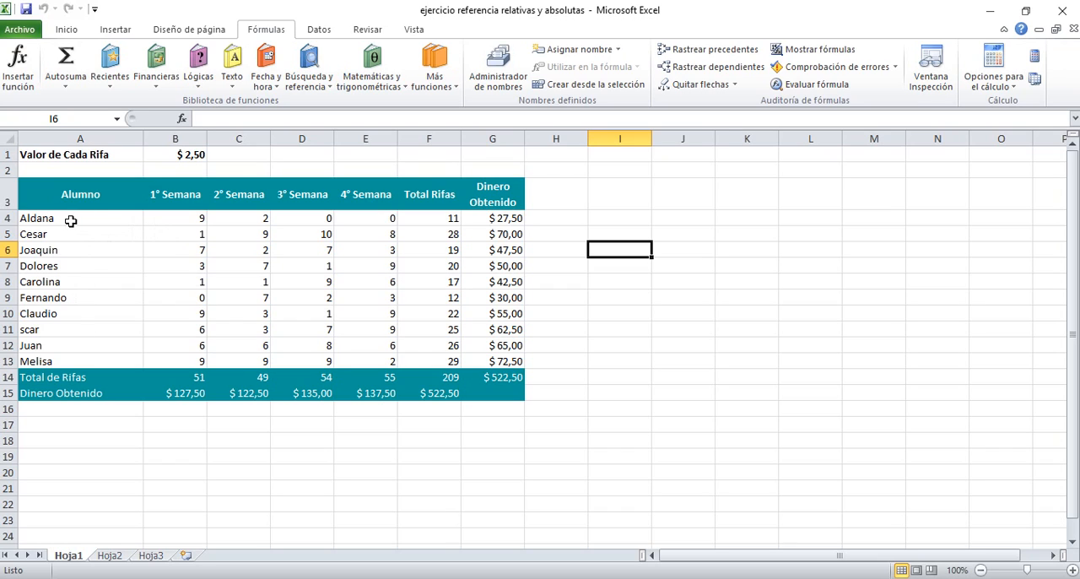
click(179, 218)
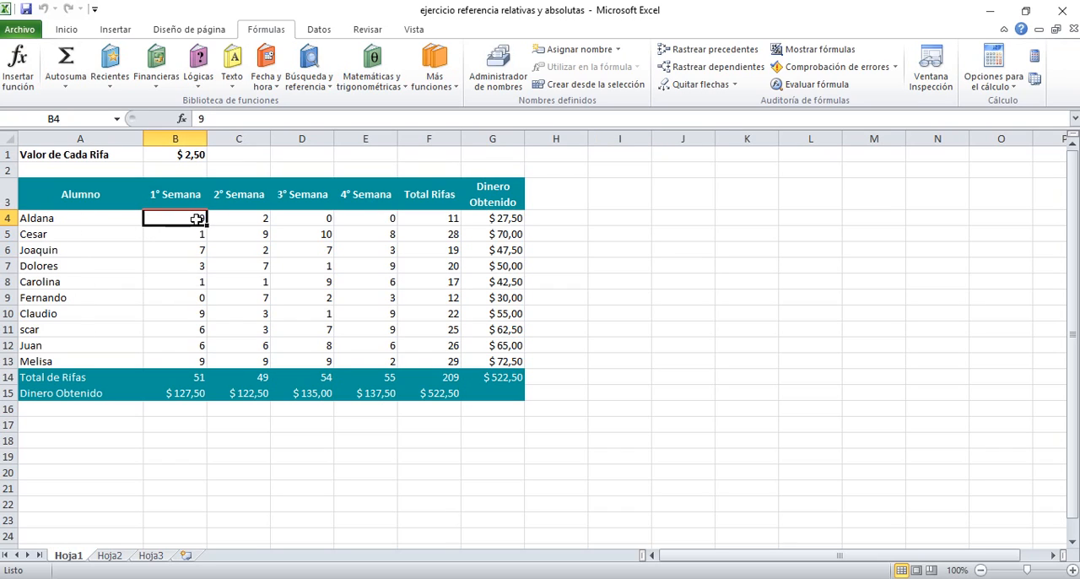
click(235, 217)
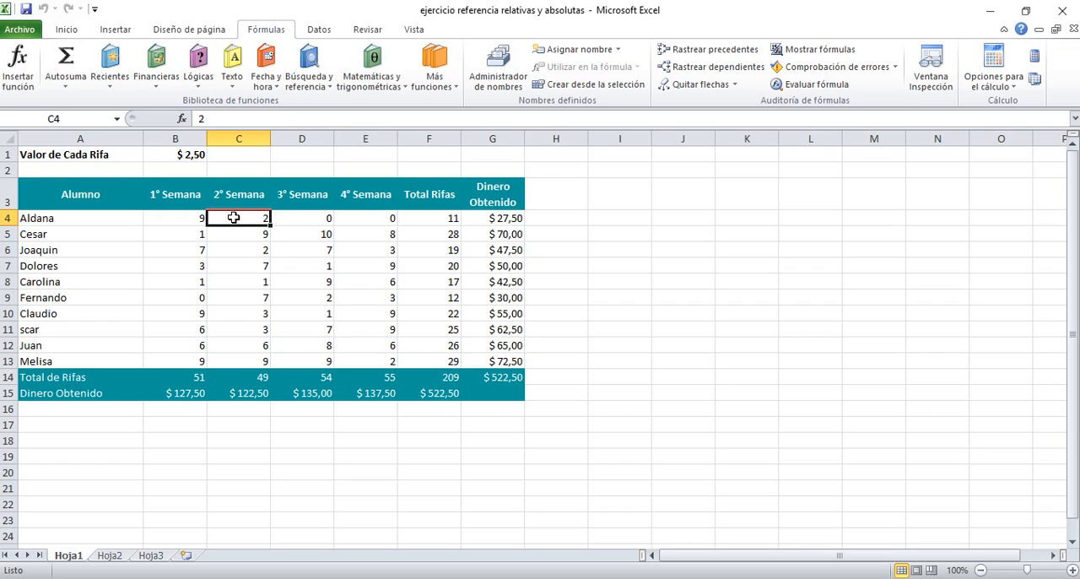
click(300, 221)
click(359, 221)
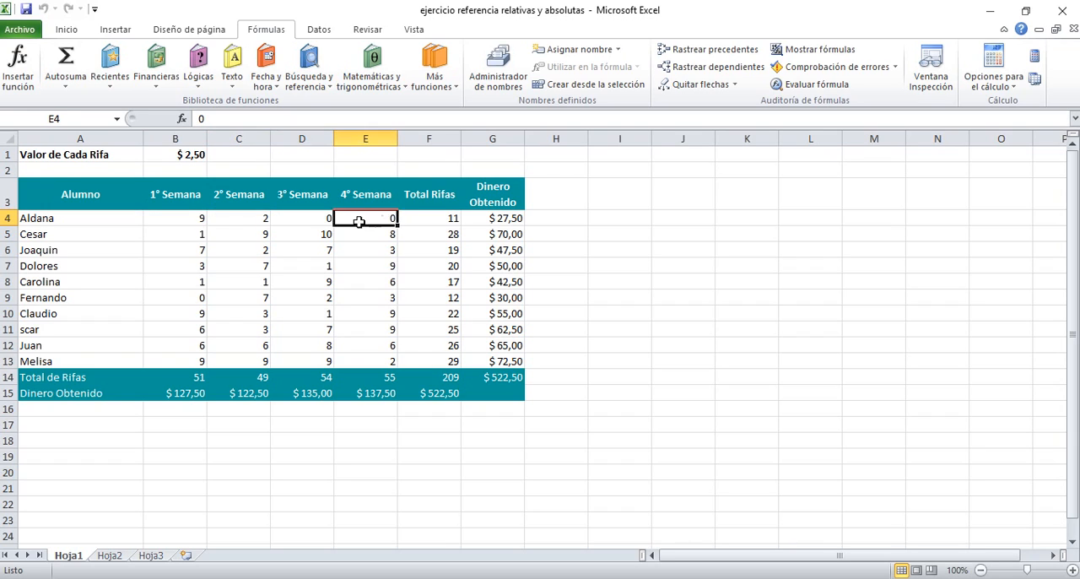
click(327, 221)
click(361, 216)
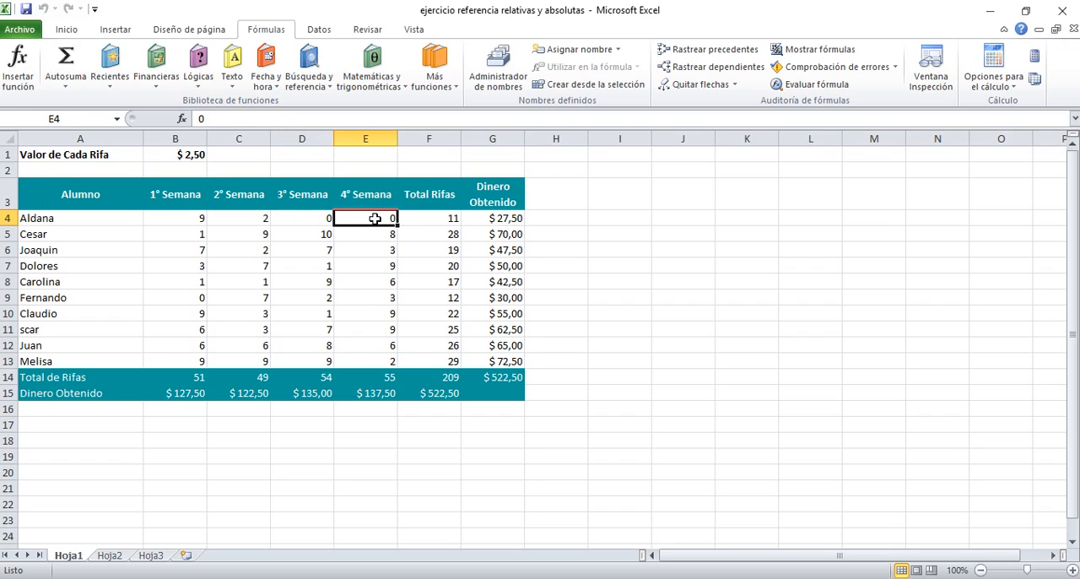
Step: Re-enter the Total Rifas sum in F4 with Autosuma over B4:E4
click(427, 222)
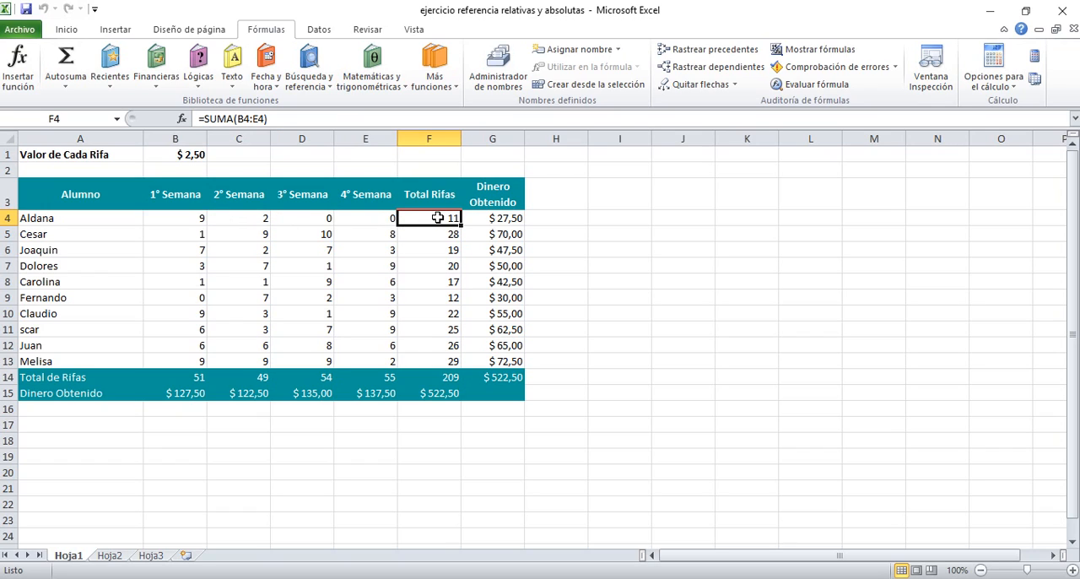
click(66, 29)
click(931, 51)
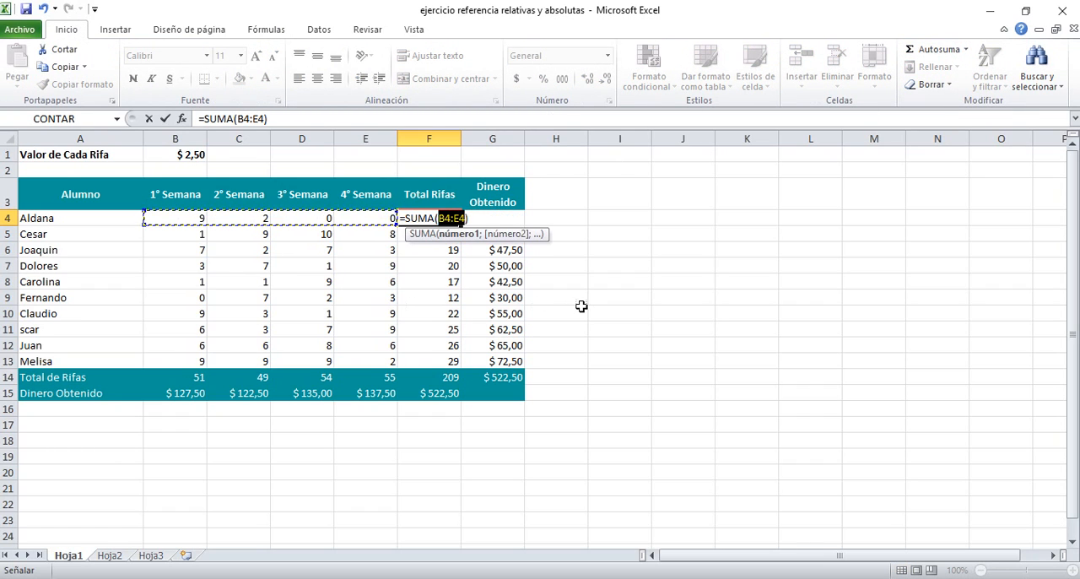
key(Return)
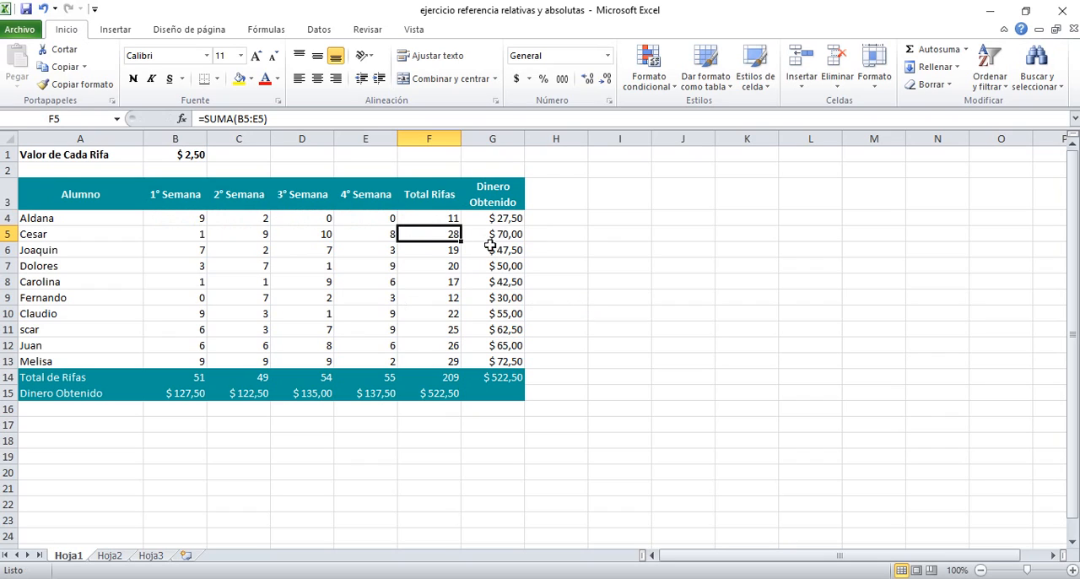
Step: Inspect the Total Rifas and Dinero Obtenido formulas in row 4 and trace the precedents of G4
click(447, 219)
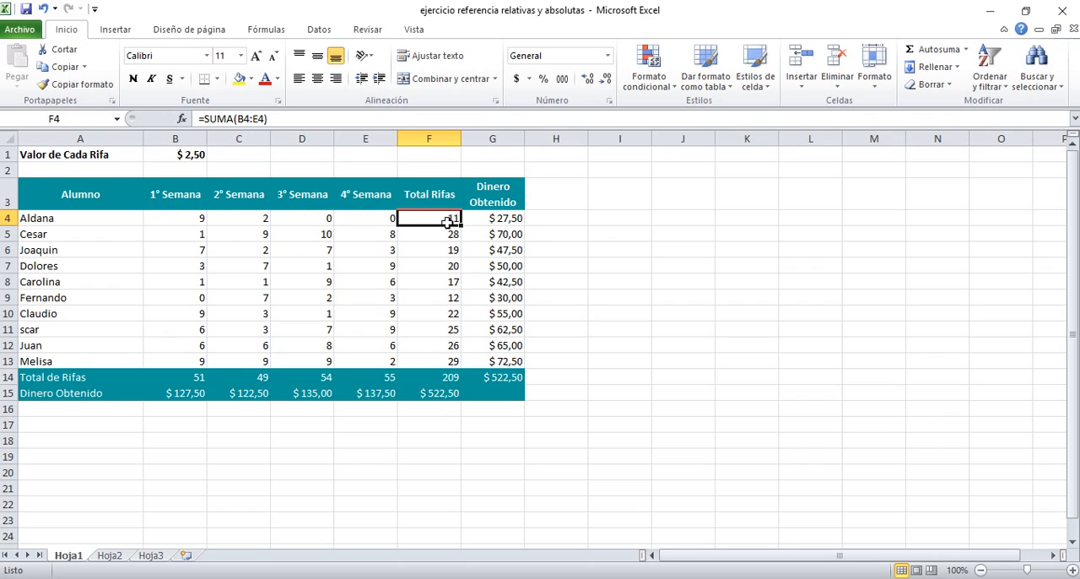
click(495, 221)
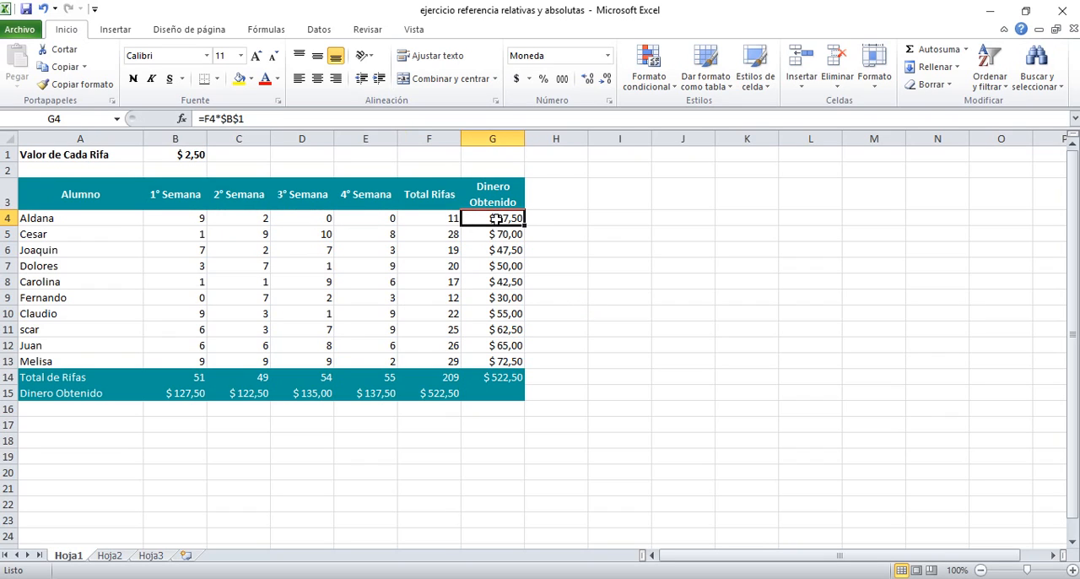
click(444, 220)
click(495, 216)
click(321, 31)
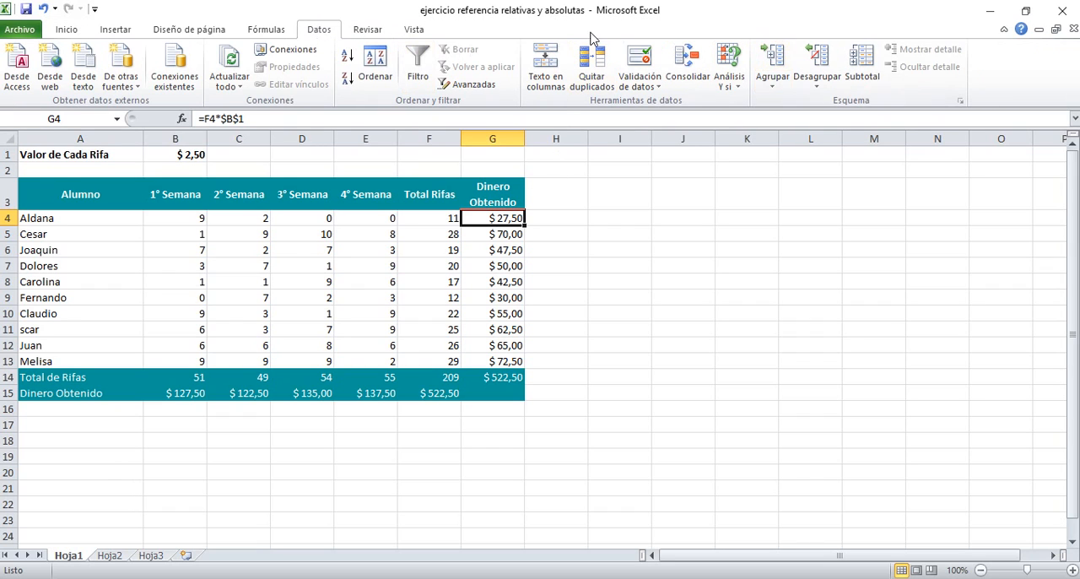
click(411, 31)
click(384, 31)
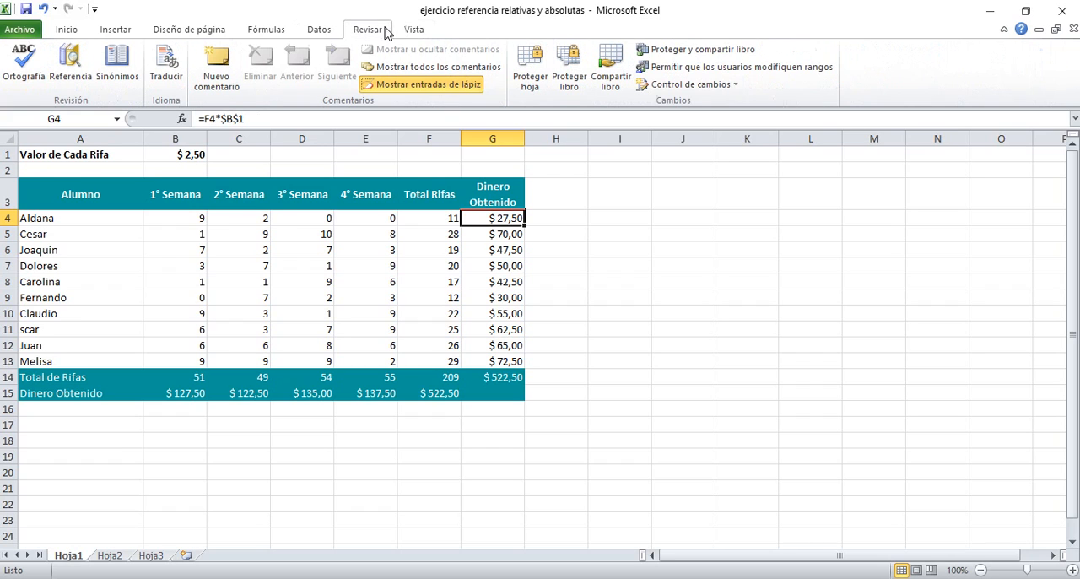
click(271, 31)
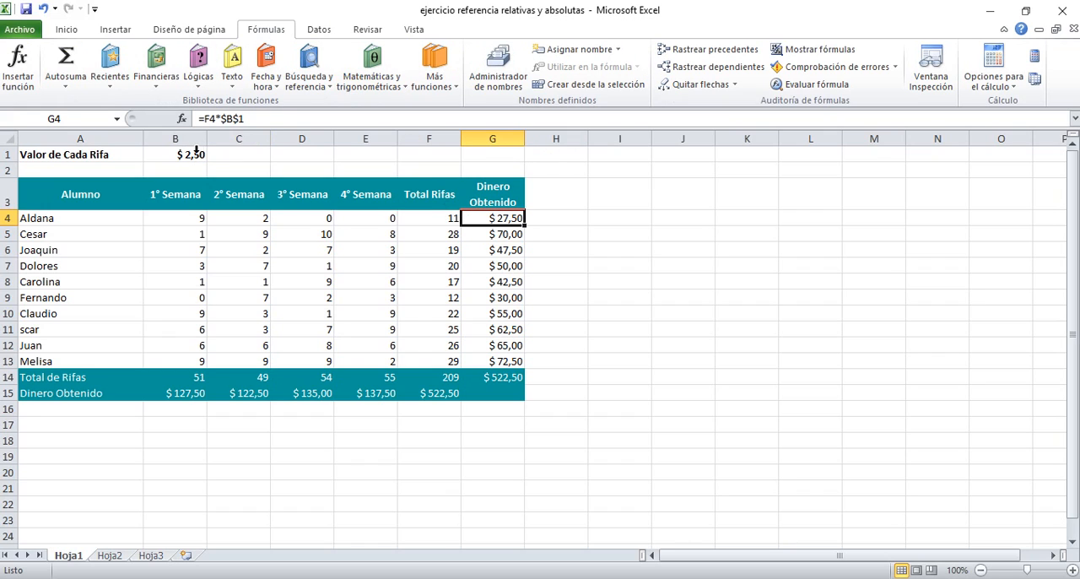
click(723, 56)
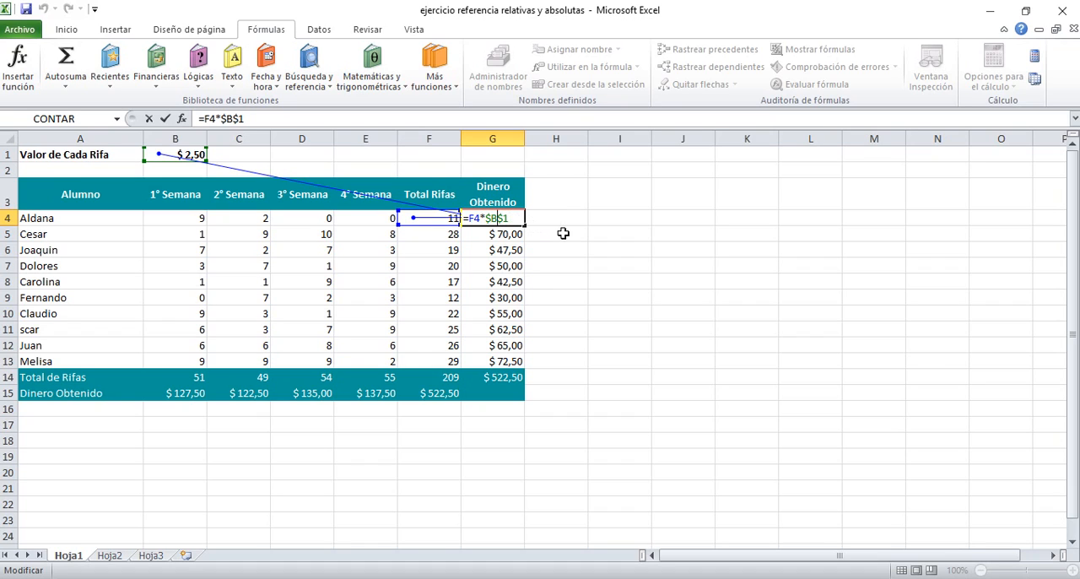
key(ctrl+Return)
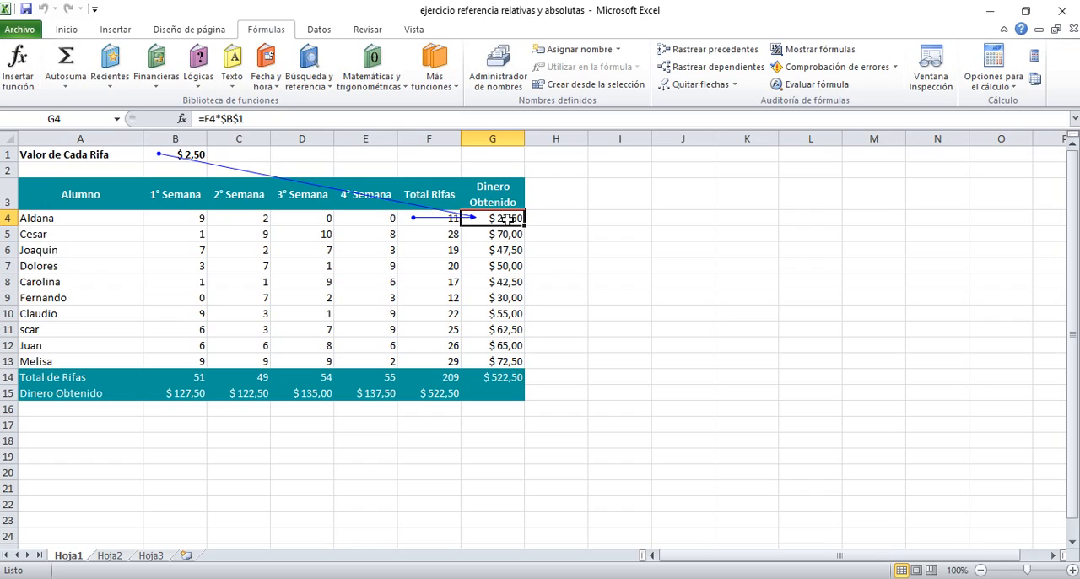
Step: Clear the Dinero Obtenido formulas in G4:G13
drag(504, 228, 513, 362)
key(Delete)
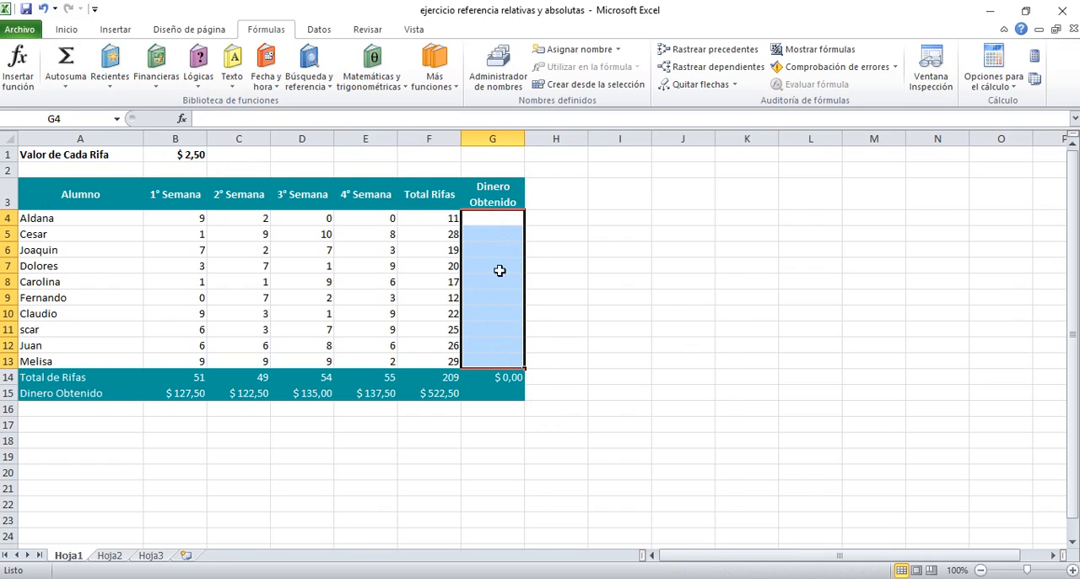
Step: Enter the formula =F4*B1 in G4 to calculate Aldana's Dinero Obtenido
click(501, 218)
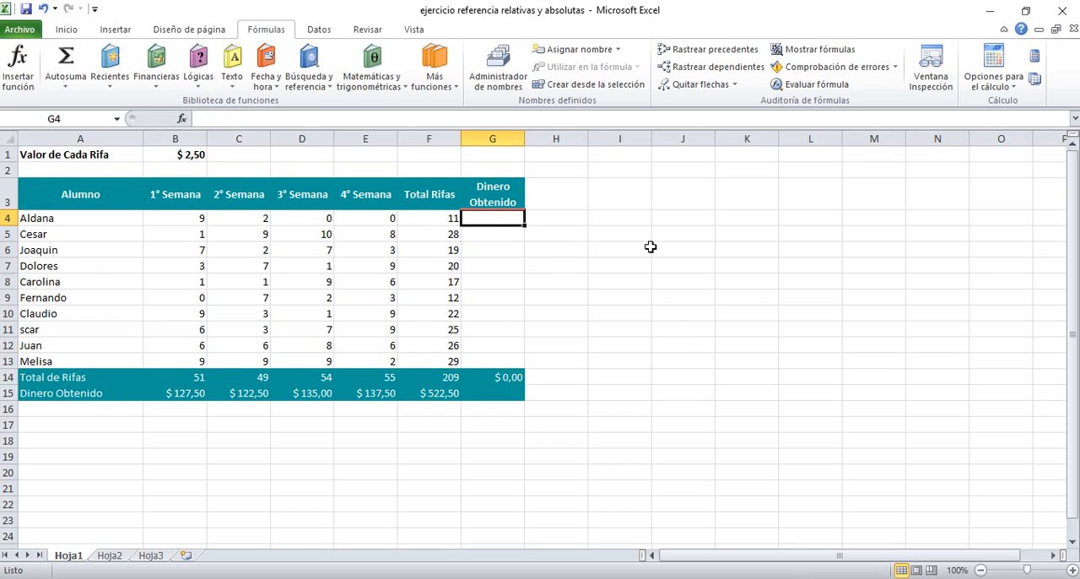
text(=)
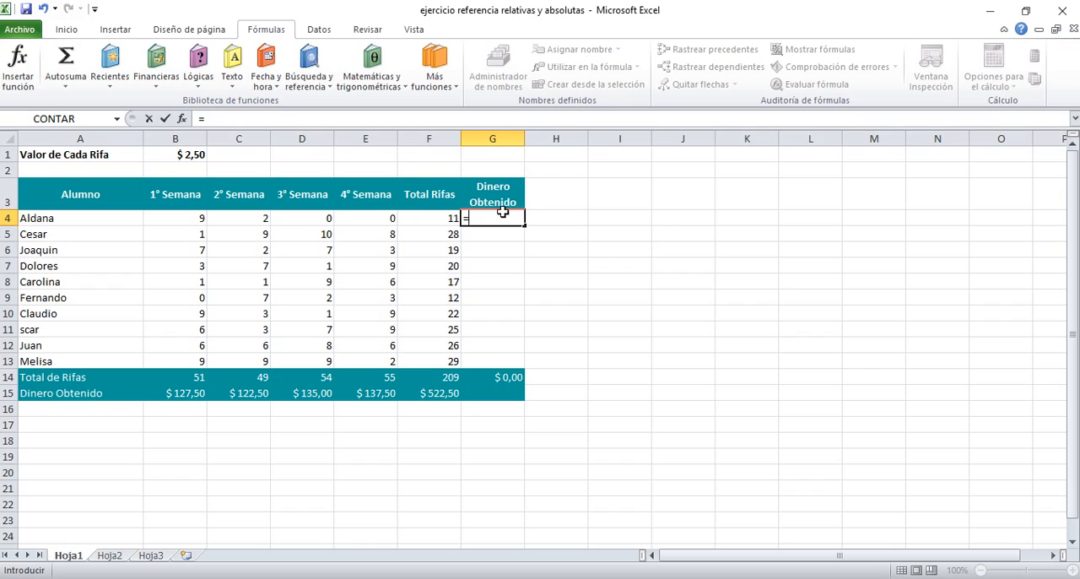
click(443, 219)
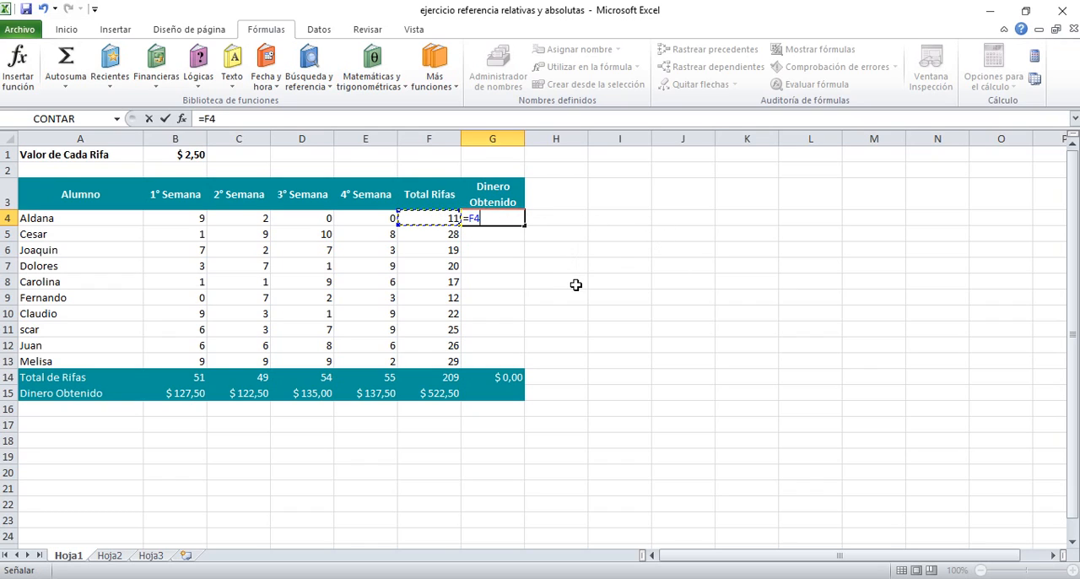
text(*)
click(192, 154)
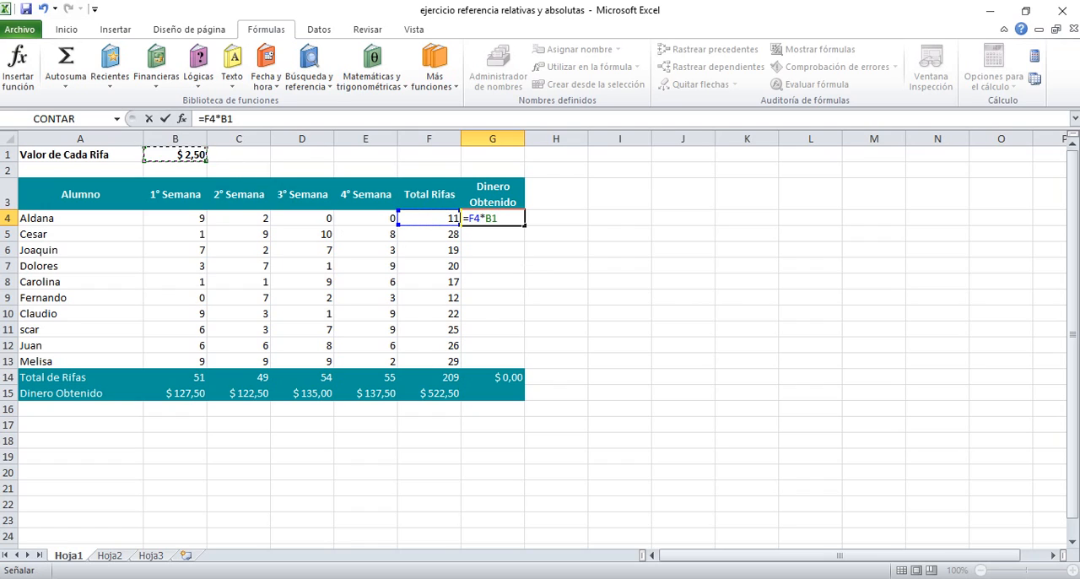
key(Return)
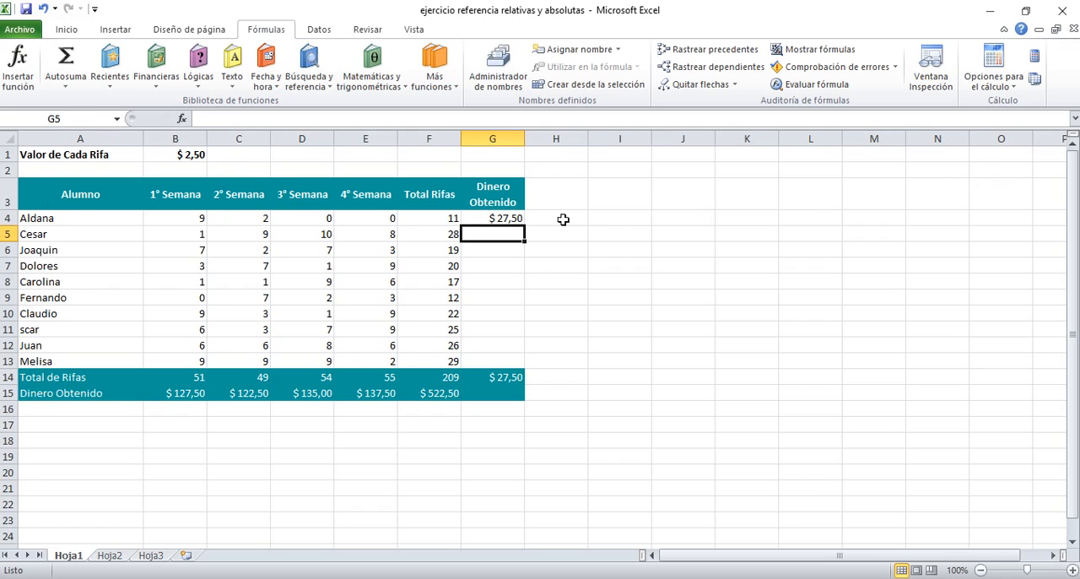
Step: Fill the G4 formula with its relative B1 reference down through G13
click(506, 218)
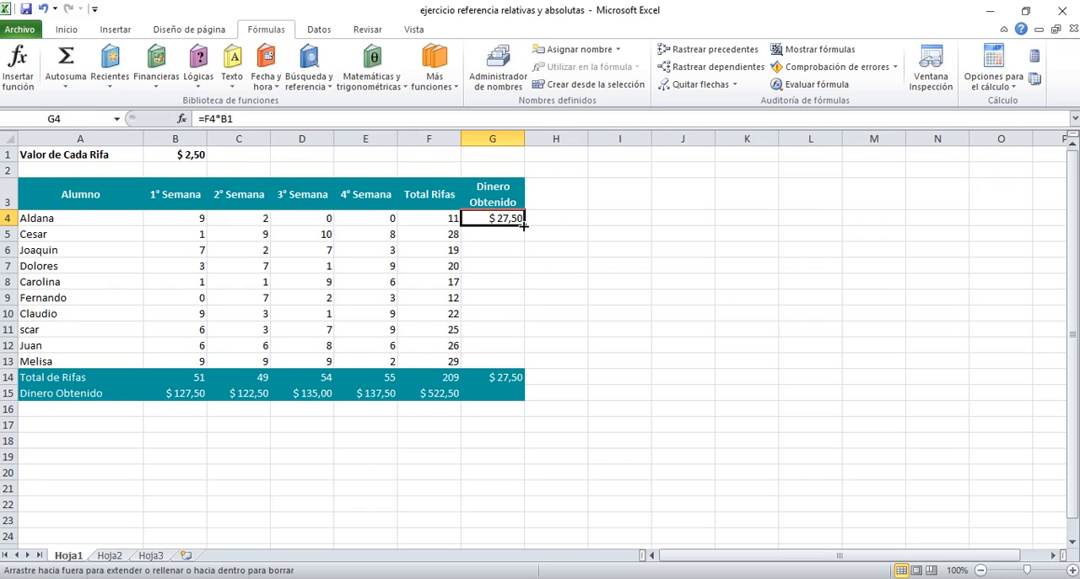
drag(524, 226, 524, 364)
click(593, 346)
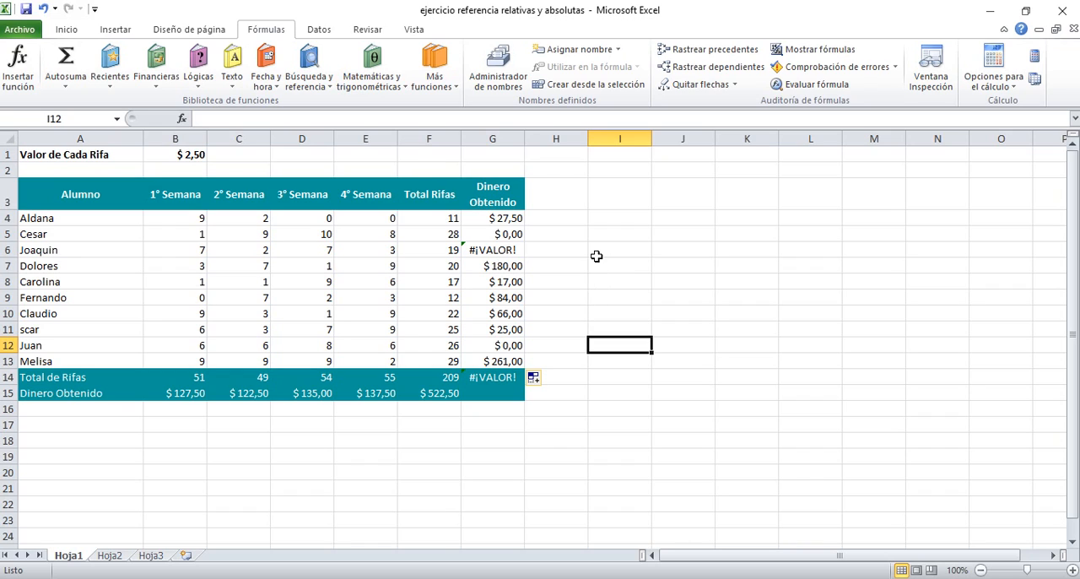
Step: Trace the precedents of G4 and G5 to compare which cells each Dinero Obtenido formula uses
click(510, 218)
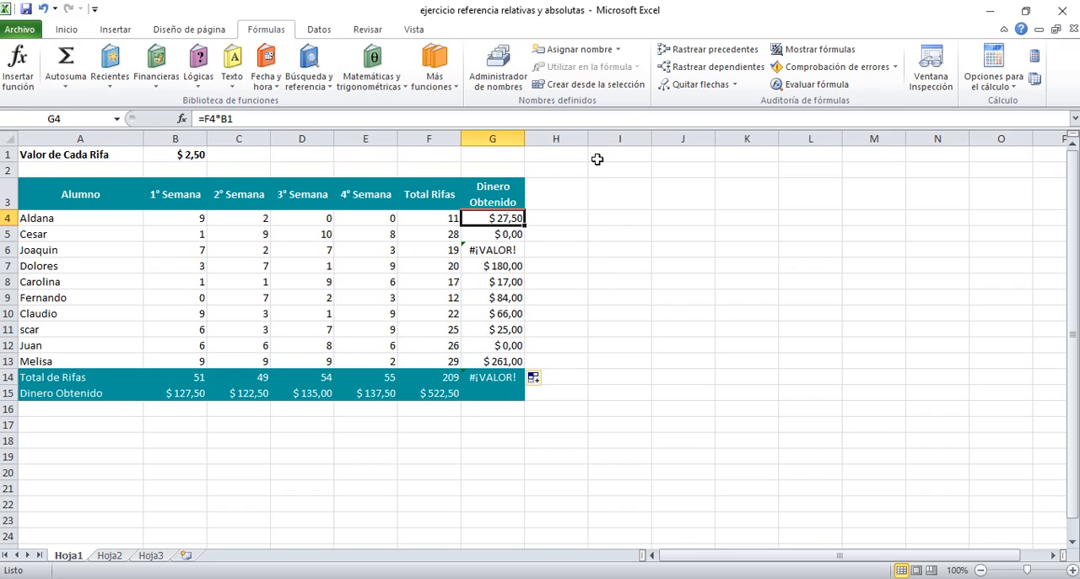
click(666, 48)
click(513, 235)
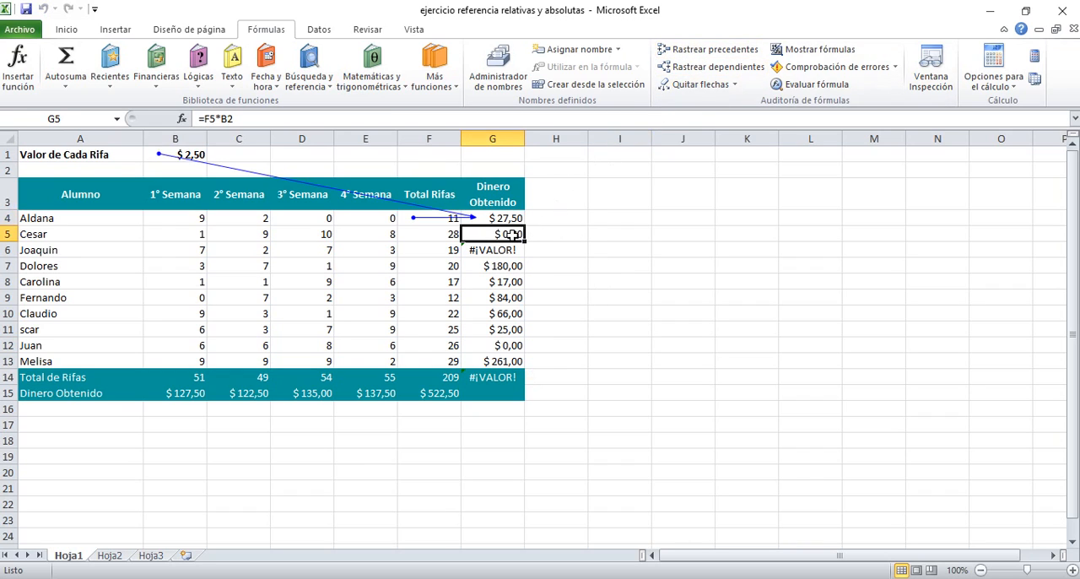
click(730, 55)
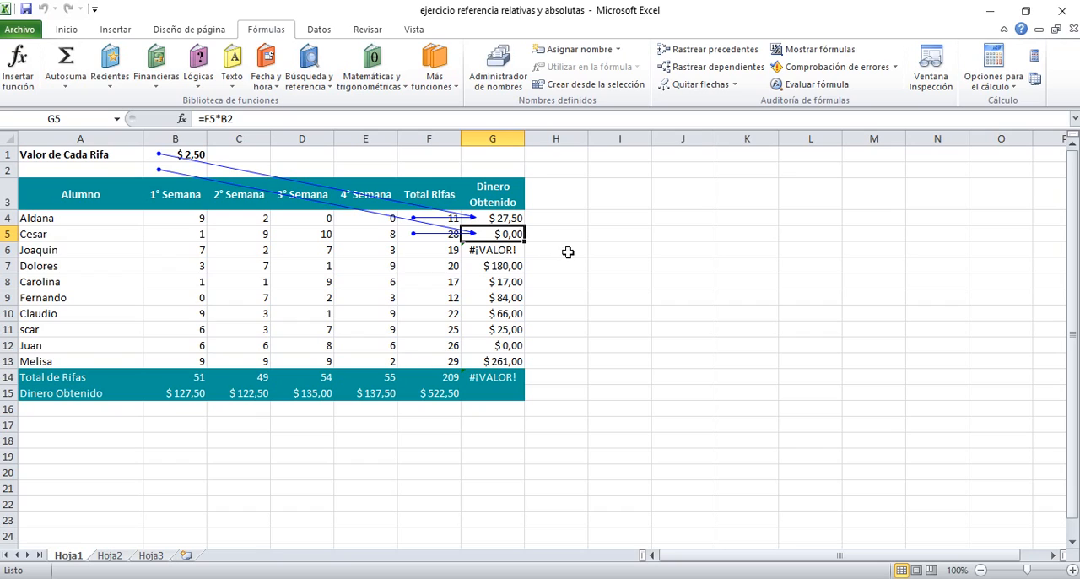
Step: Open the formulas in G4 and G5 in turn to compare their cell references
click(512, 218)
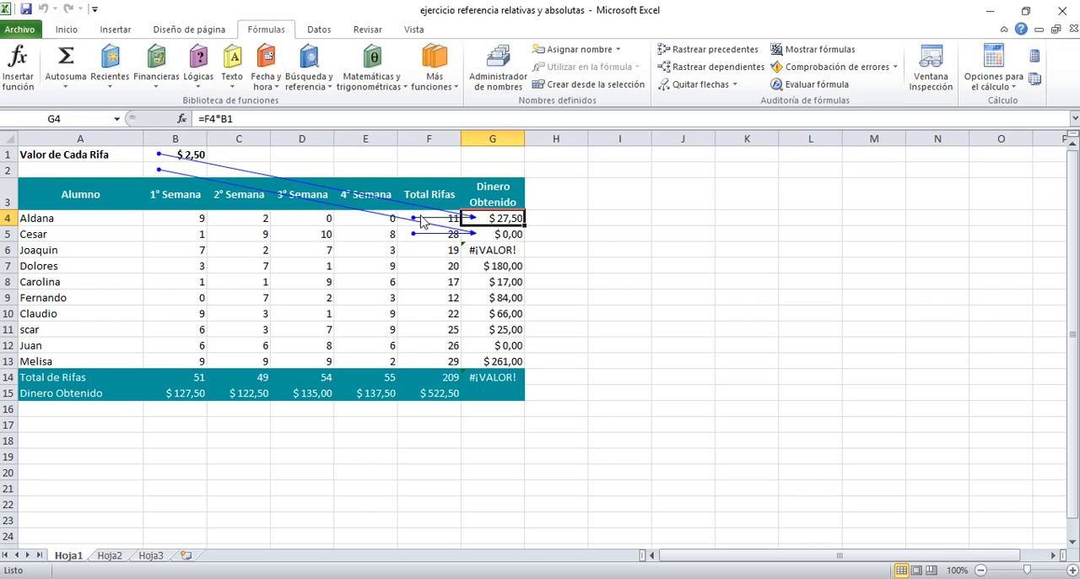
double_click(488, 220)
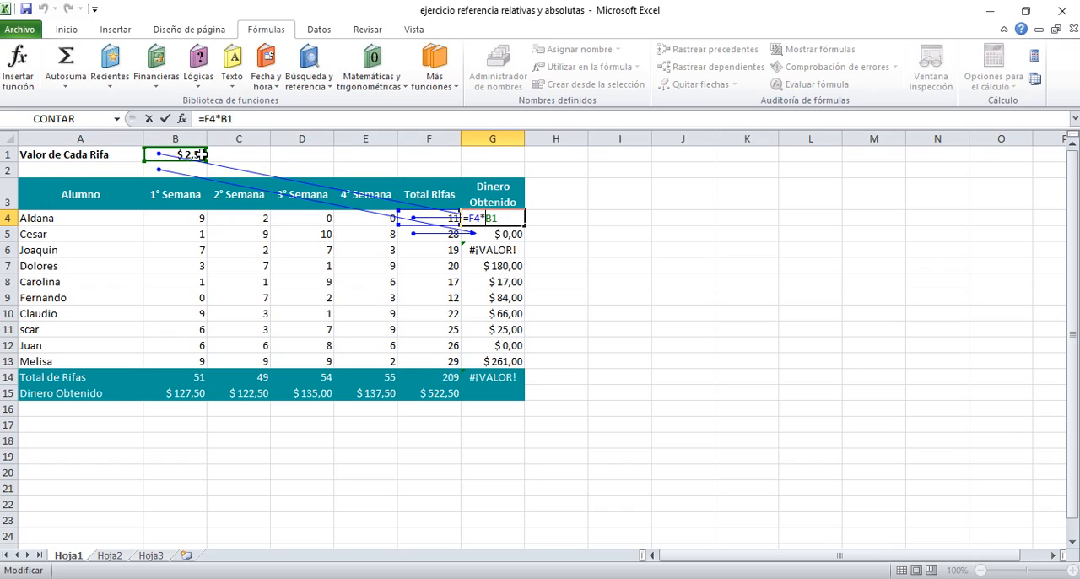
click(492, 234)
key(Escape)
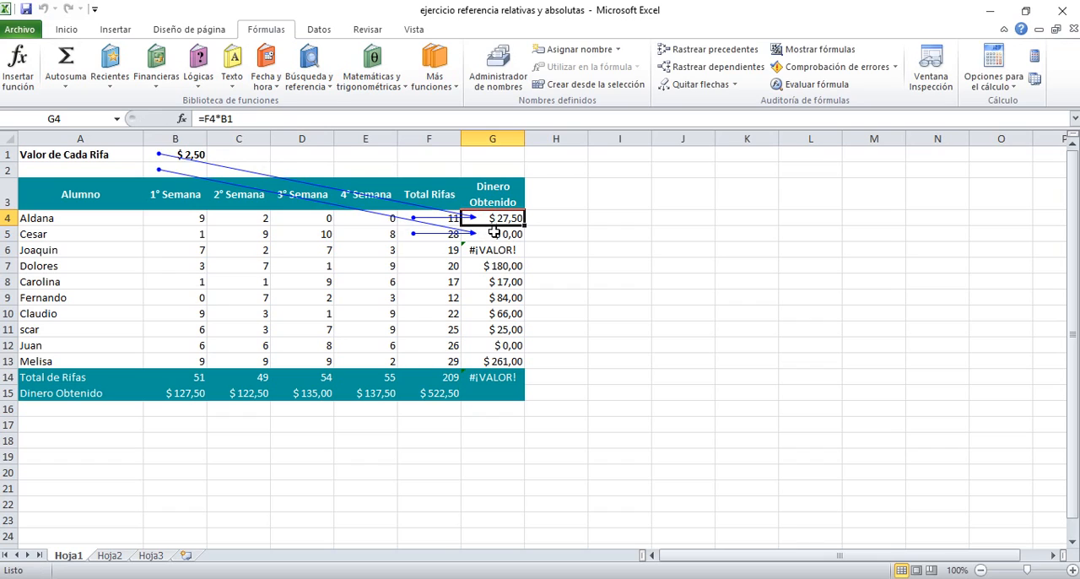
double_click(493, 234)
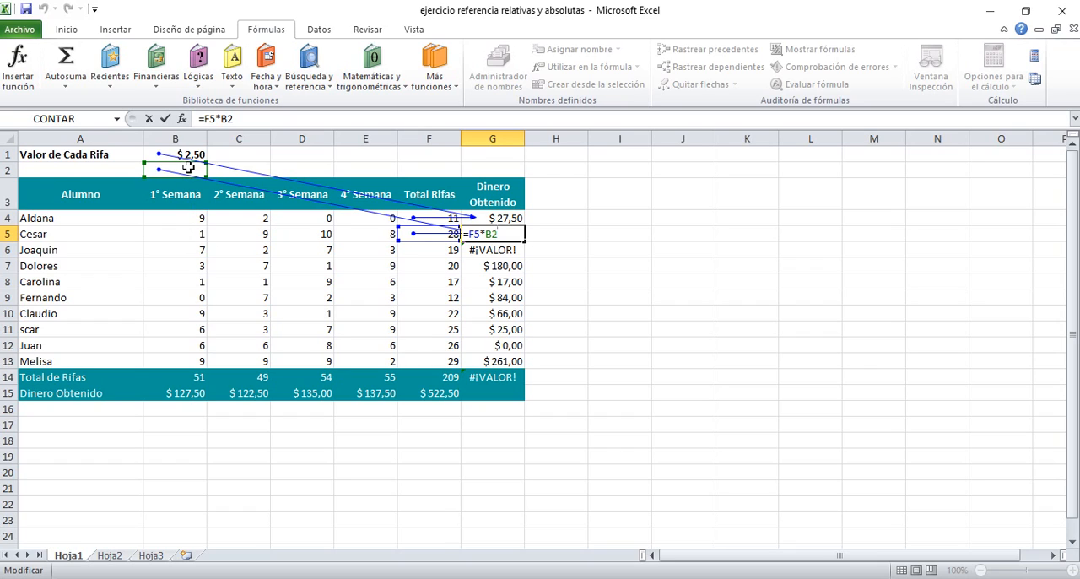
Step: Trace the precedents of G5 again, check cell B2, and trace the precedents of G6
click(489, 219)
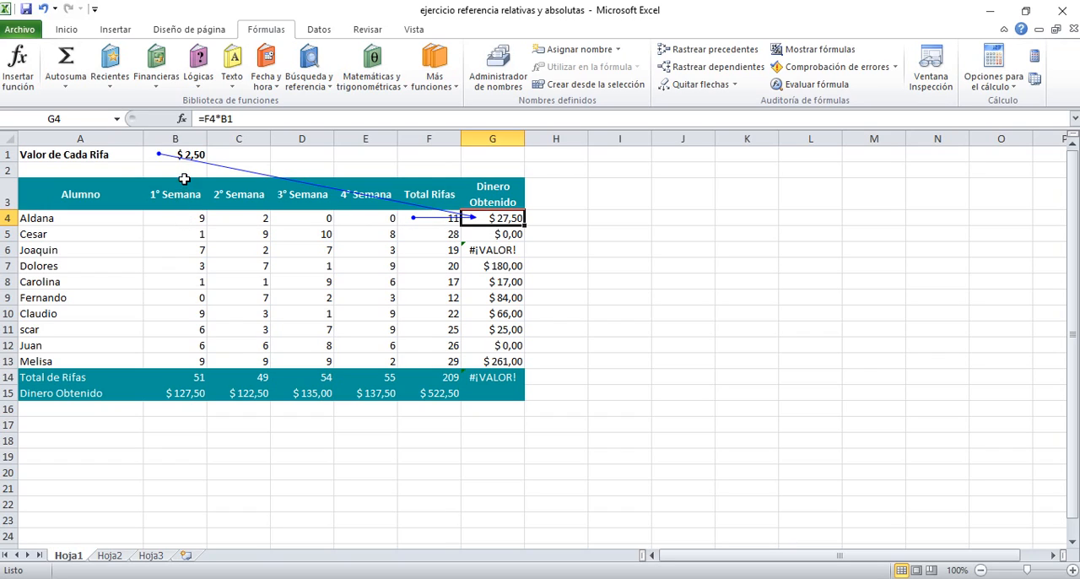
click(504, 236)
click(702, 54)
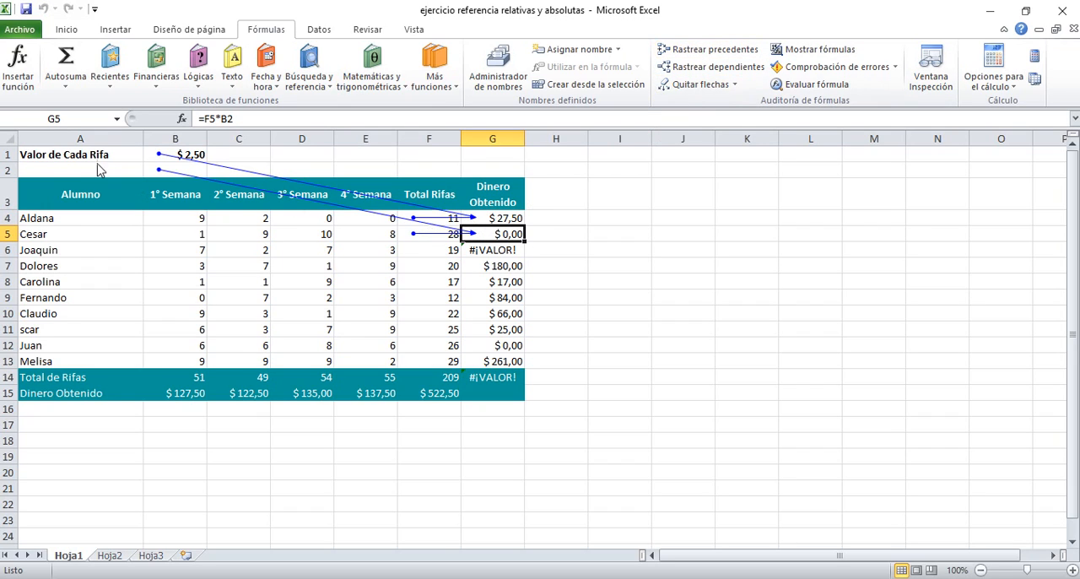
click(174, 170)
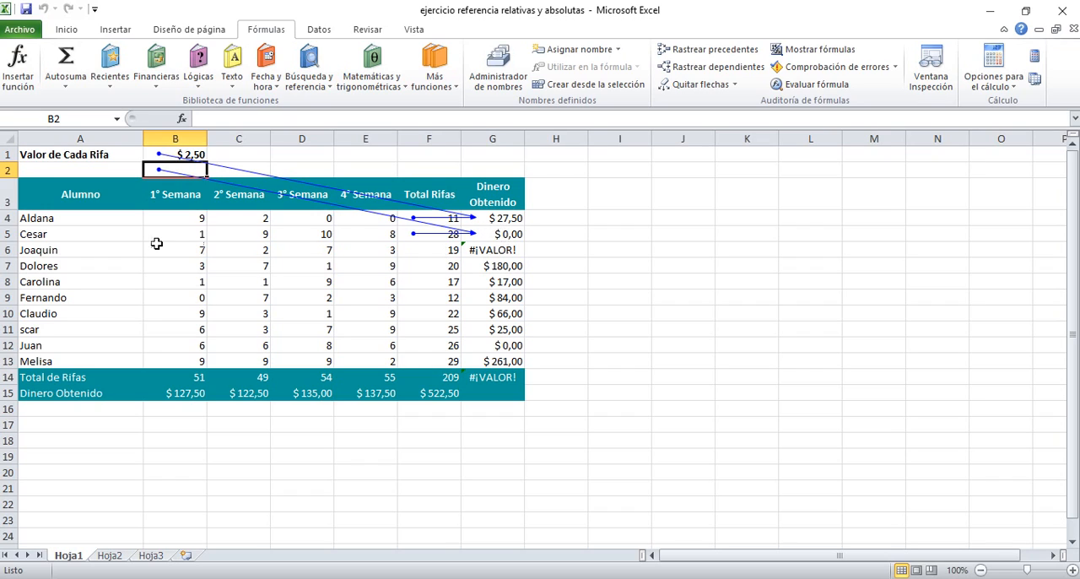
click(504, 251)
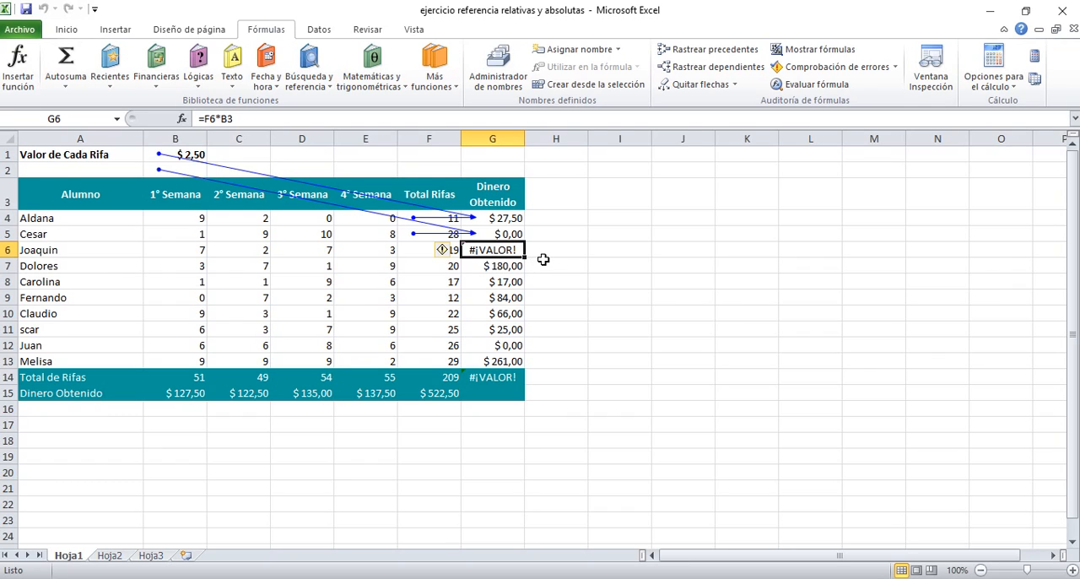
click(720, 55)
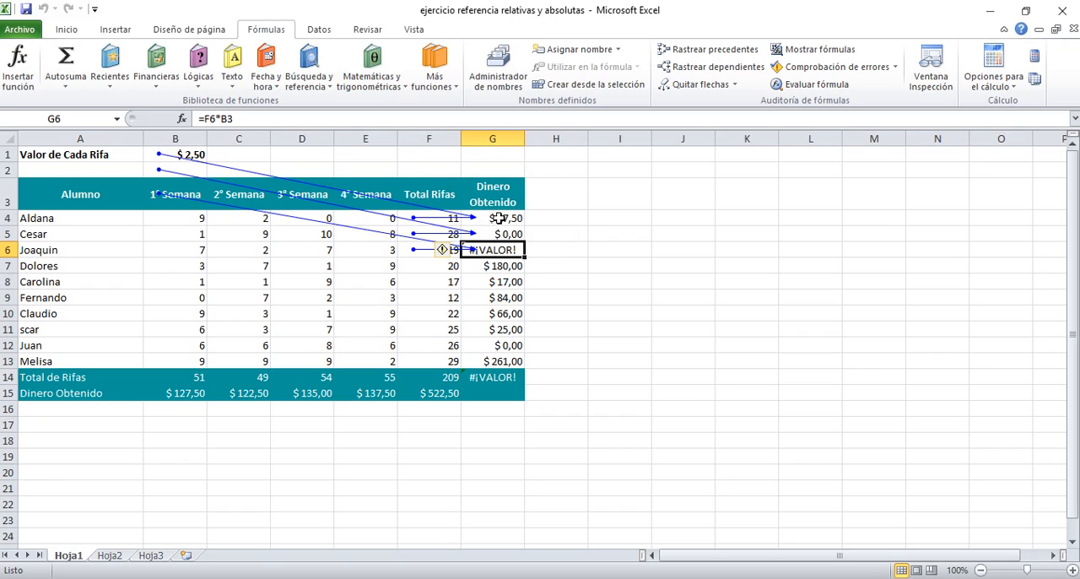
Step: Check the raffle price in B1 and the formula in G4 that refers to it
click(196, 153)
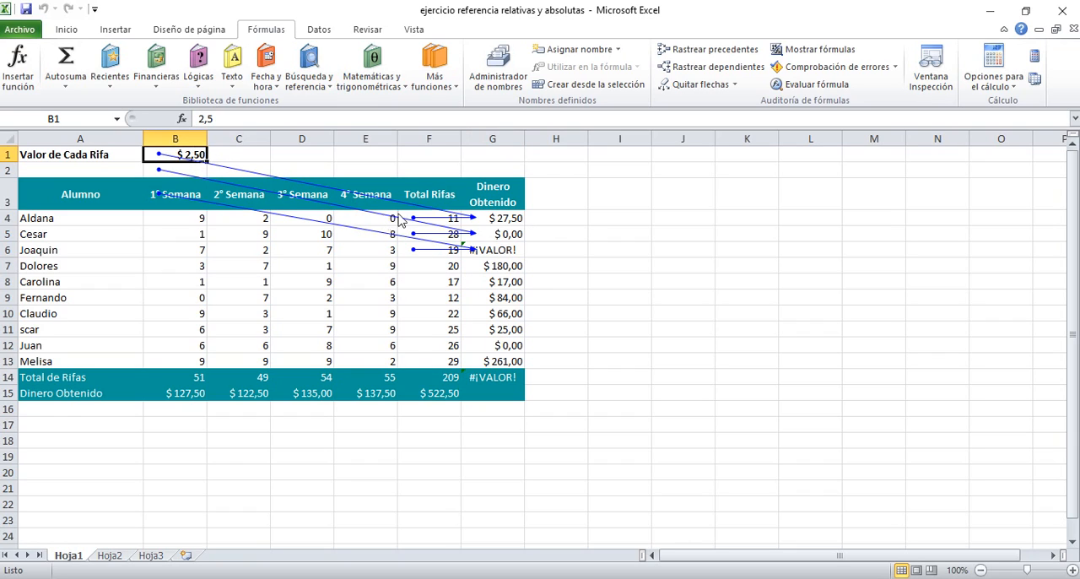
click(500, 222)
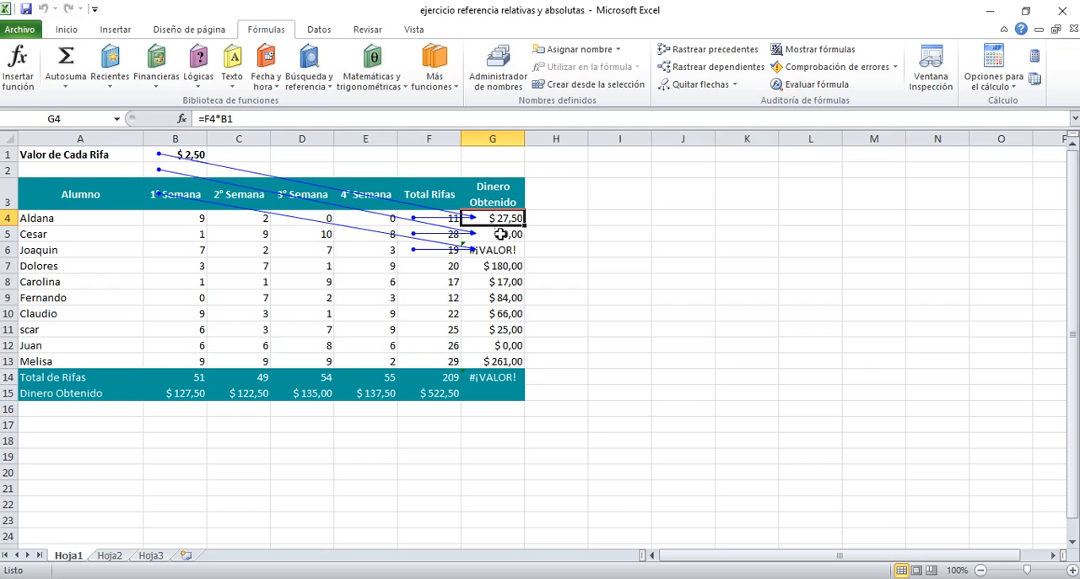
click(568, 260)
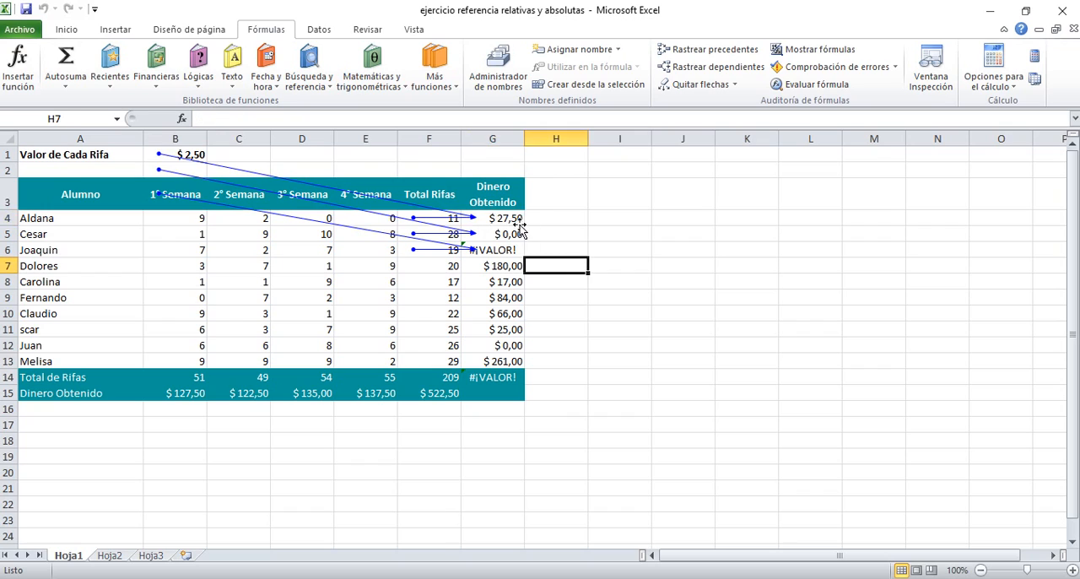
Step: Make the B1 reference in G4 absolute so the formula reads =F4*$B$1
double_click(515, 219)
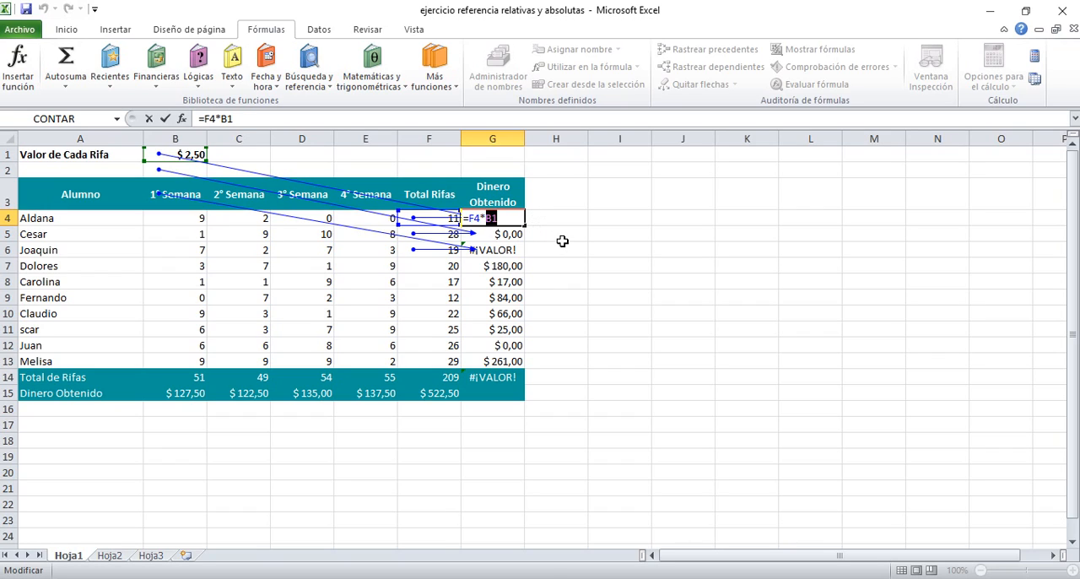
key(F4)
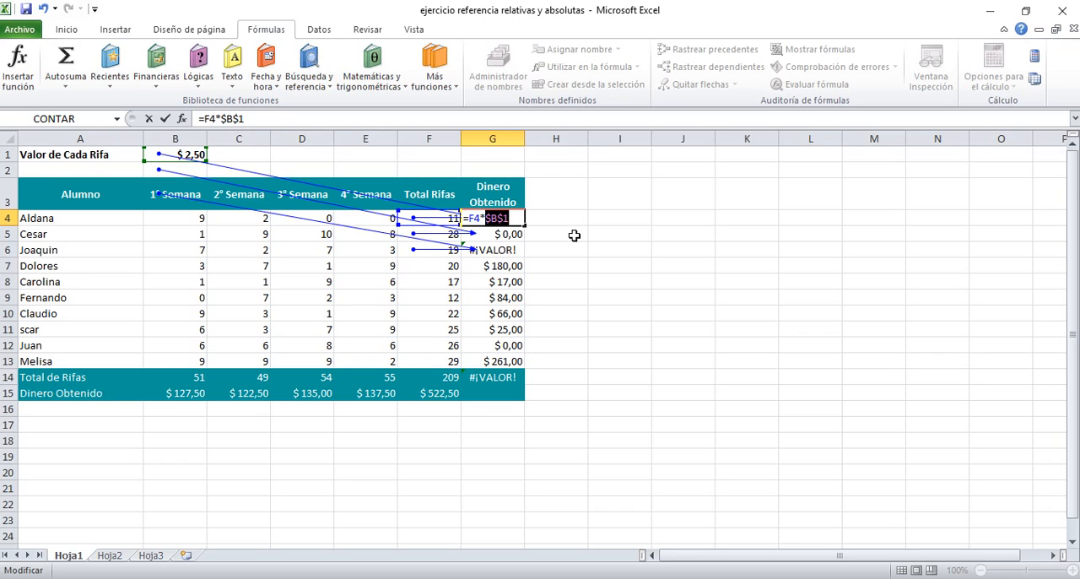
key(Return)
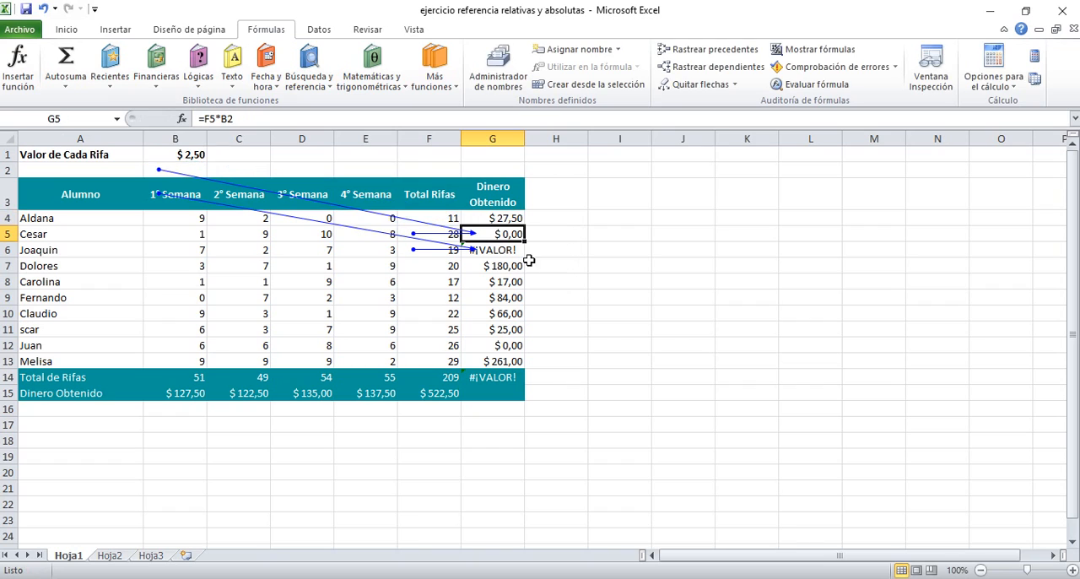
Step: Fill the corrected G4 formula with the absolute $B$1 reference down through G13
click(503, 219)
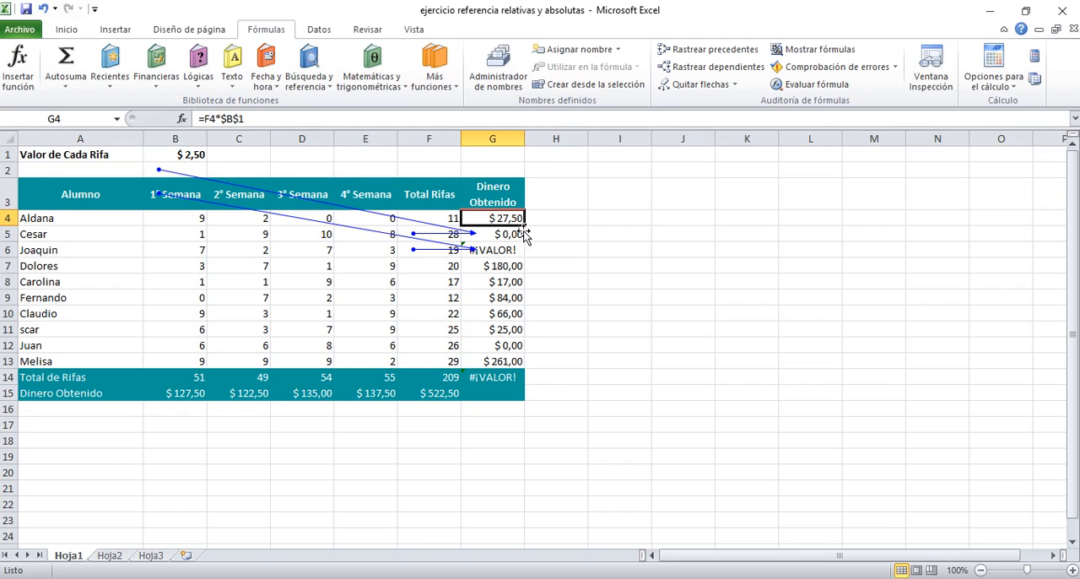
drag(523, 223, 511, 365)
click(622, 348)
Step: Trace the precedents of each Dinero Obtenido formula from G4 through G10, one cell at a time
click(494, 218)
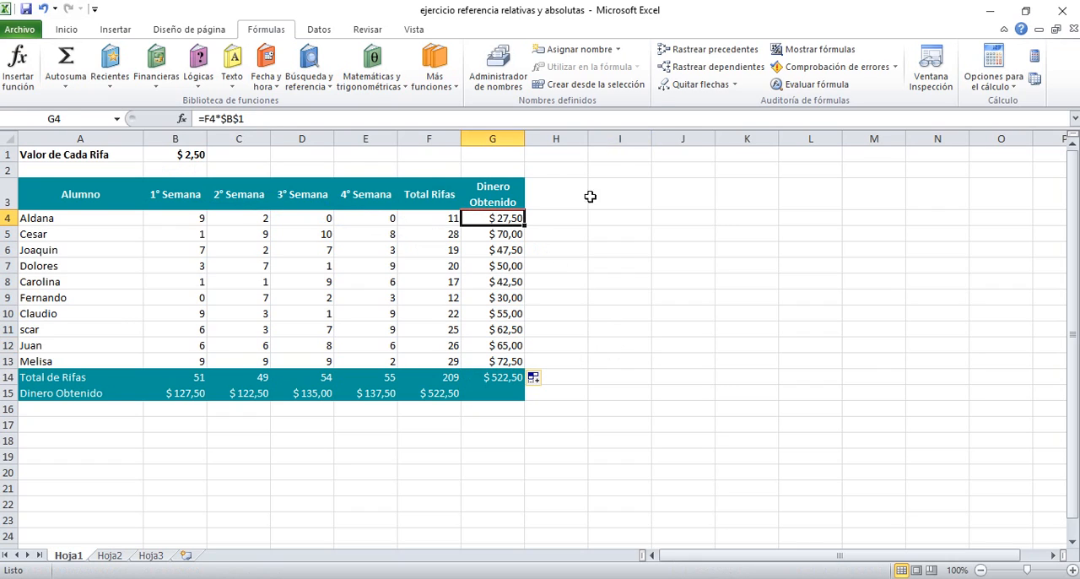
click(704, 51)
key(Down)
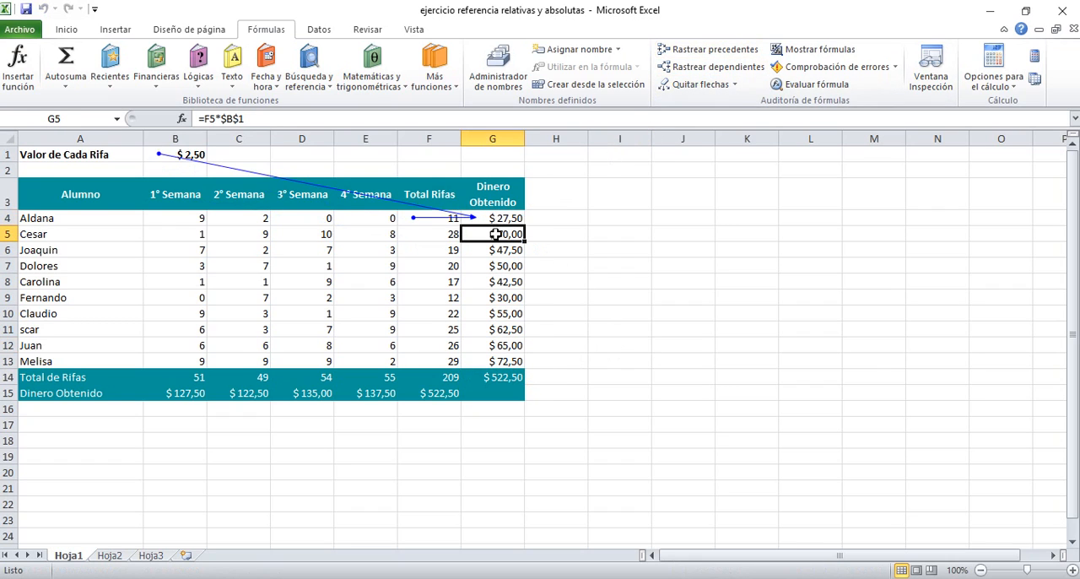
click(705, 49)
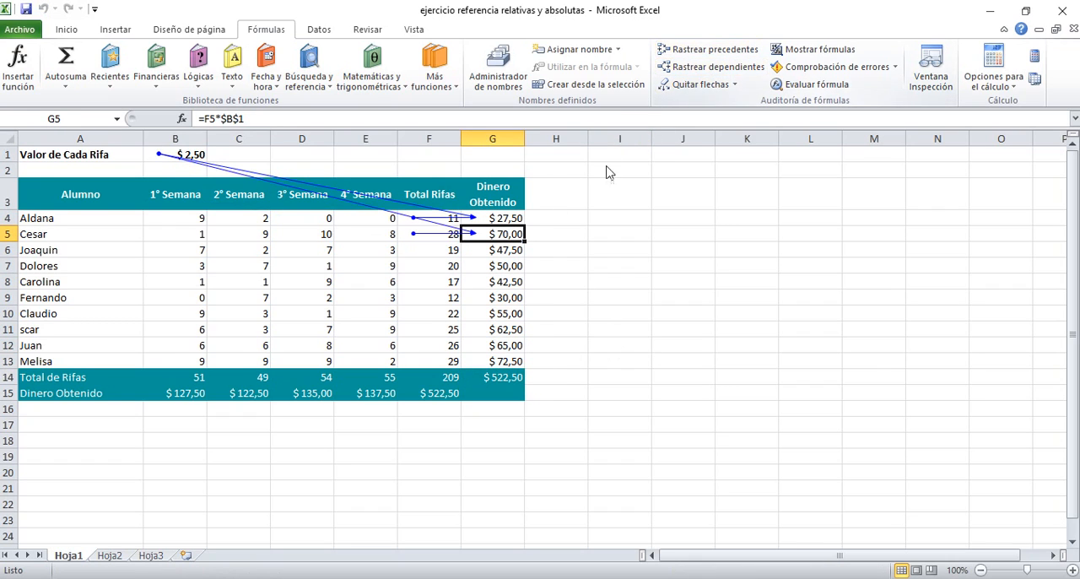
click(510, 252)
click(705, 49)
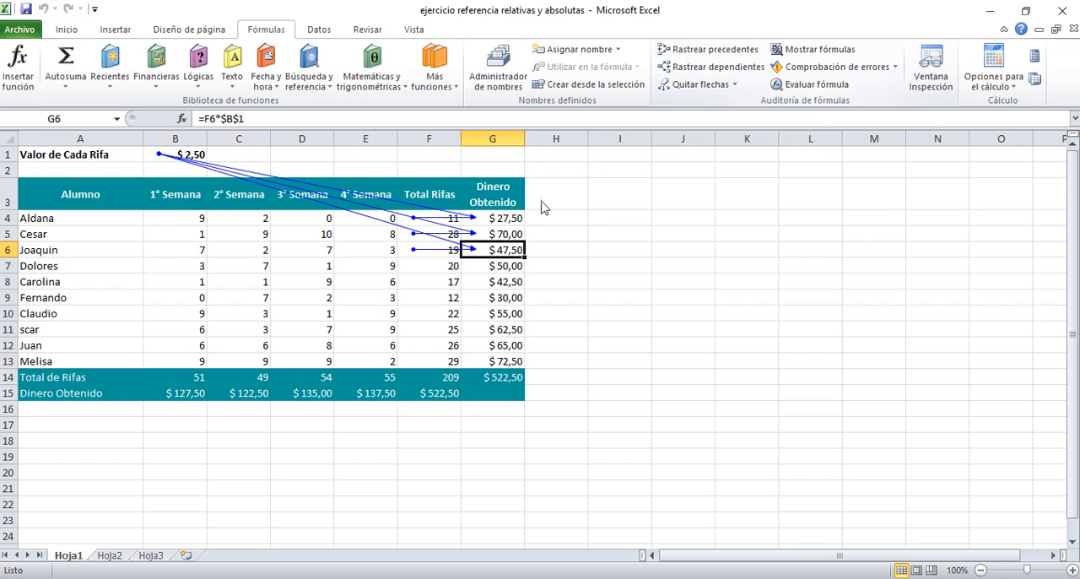
click(497, 267)
click(705, 49)
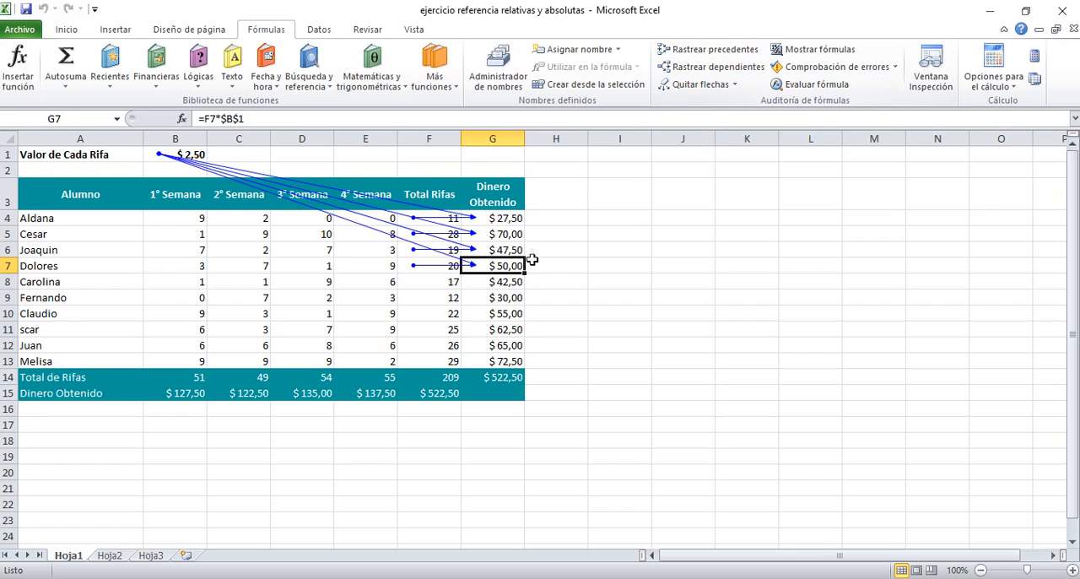
click(510, 282)
click(665, 52)
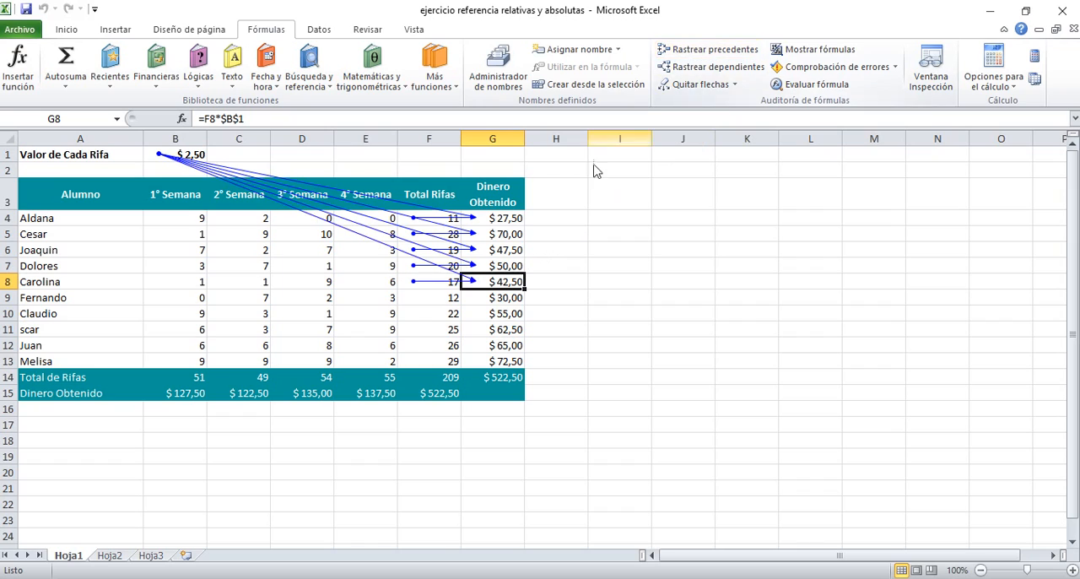
click(492, 301)
click(704, 49)
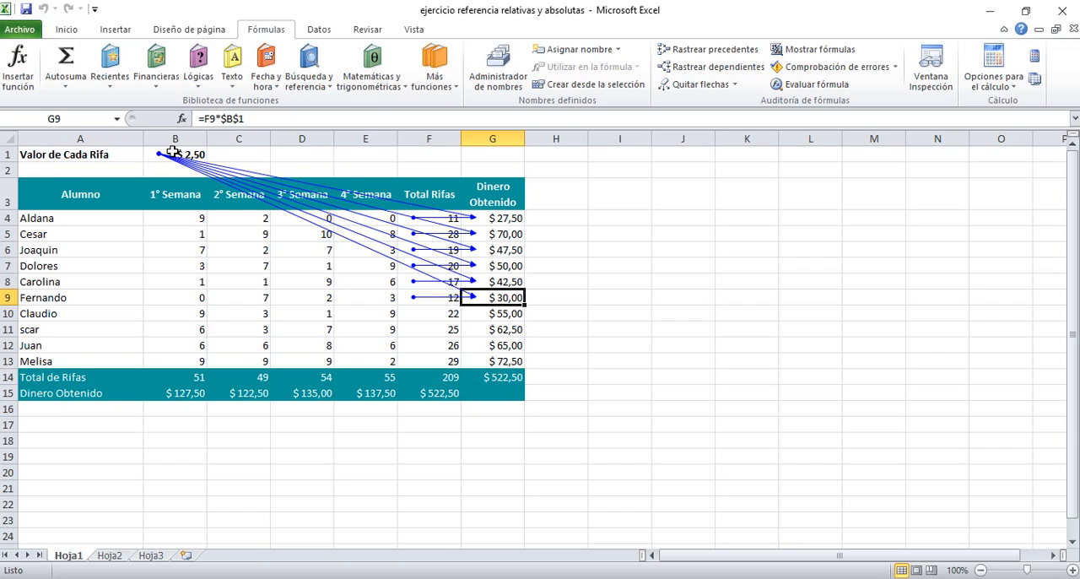
click(496, 312)
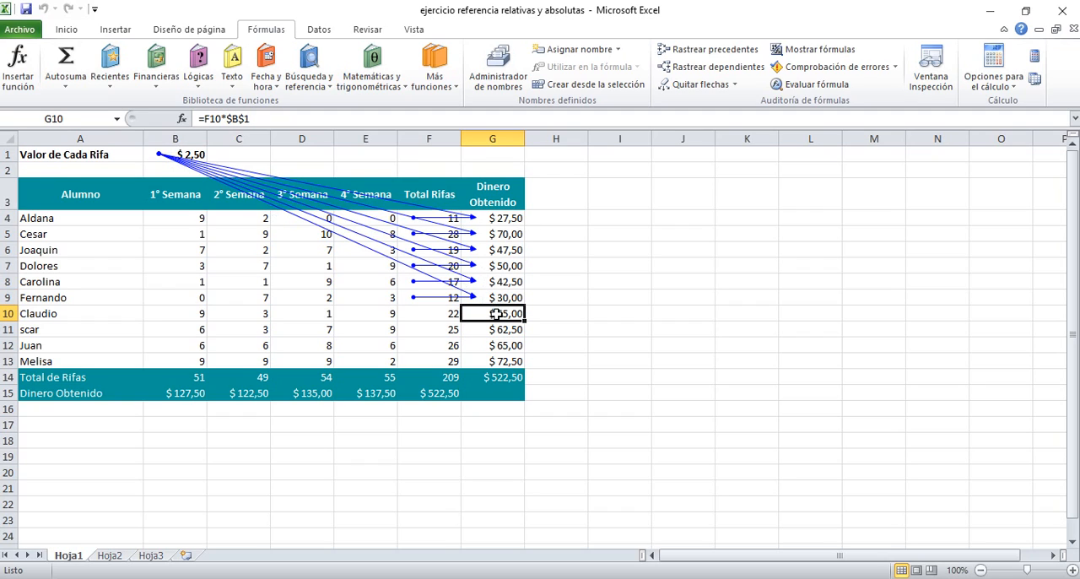
click(728, 52)
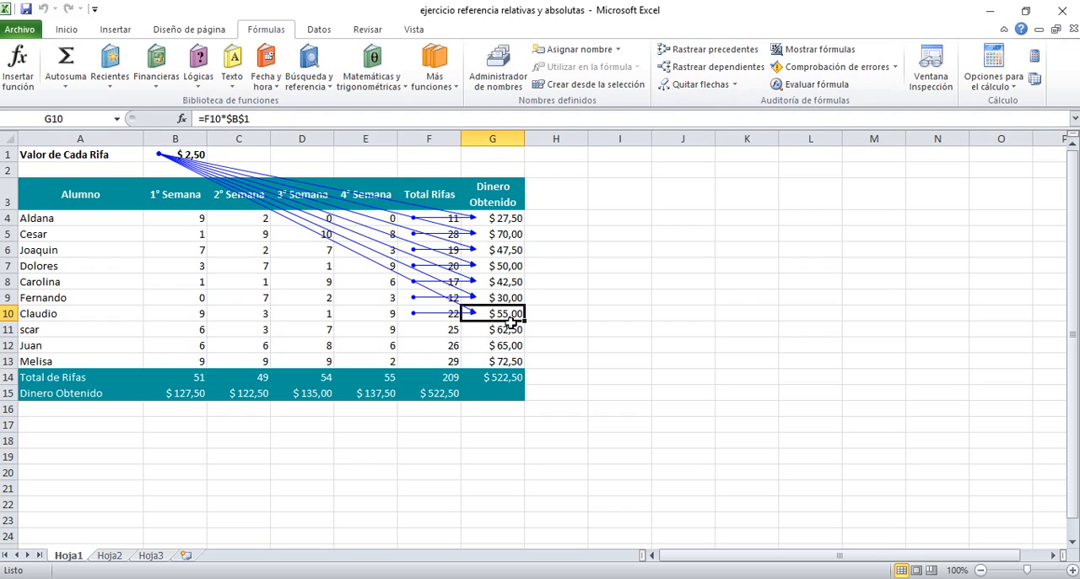
Step: Trace the precedents of the Dinero Obtenido formulas in G11, G12 and G13, and remove all the tracer arrows from the sheet
click(512, 329)
click(685, 50)
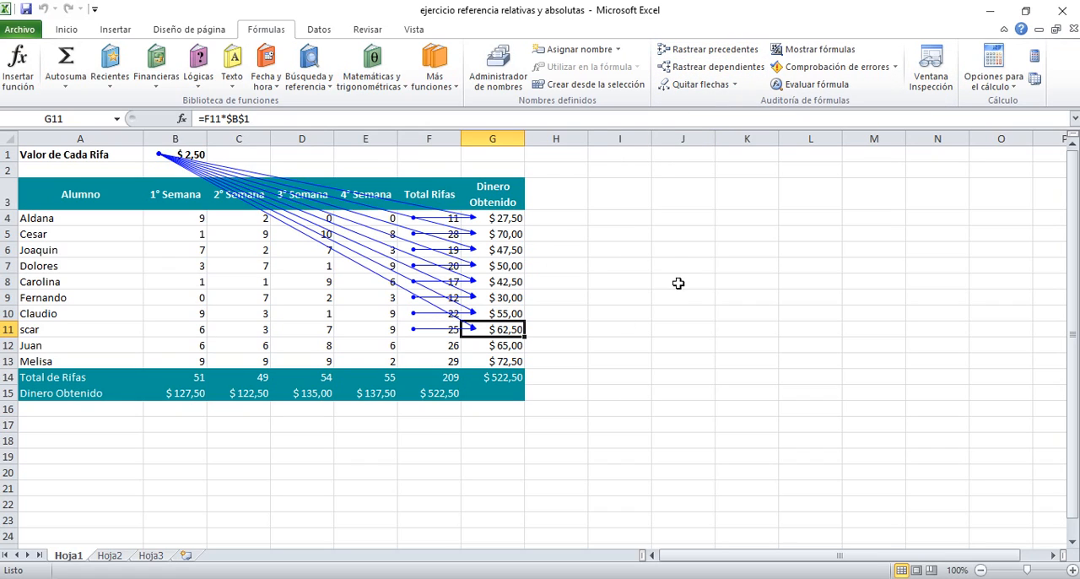
click(496, 346)
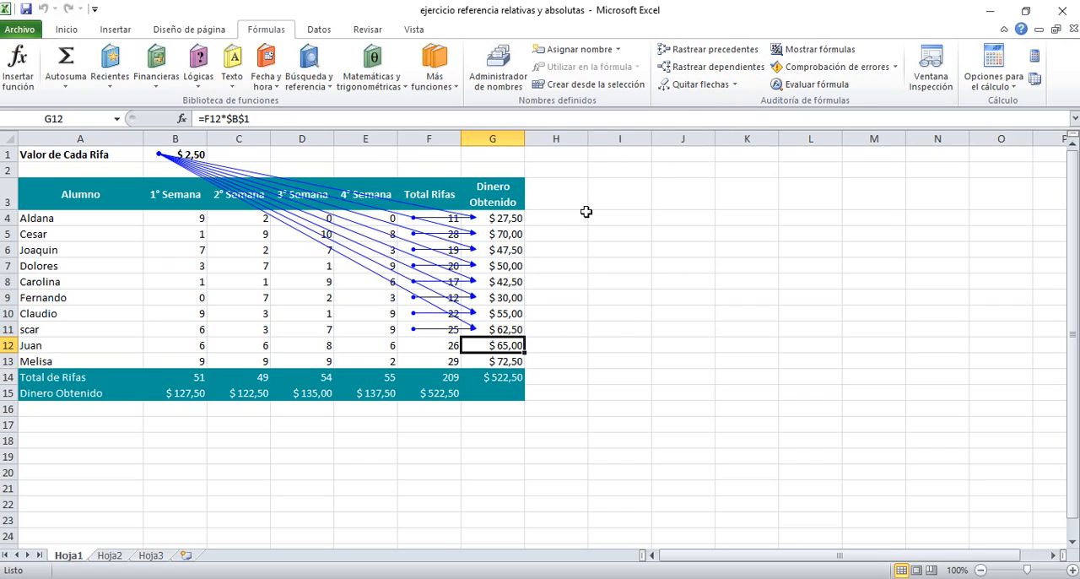
click(685, 49)
click(483, 361)
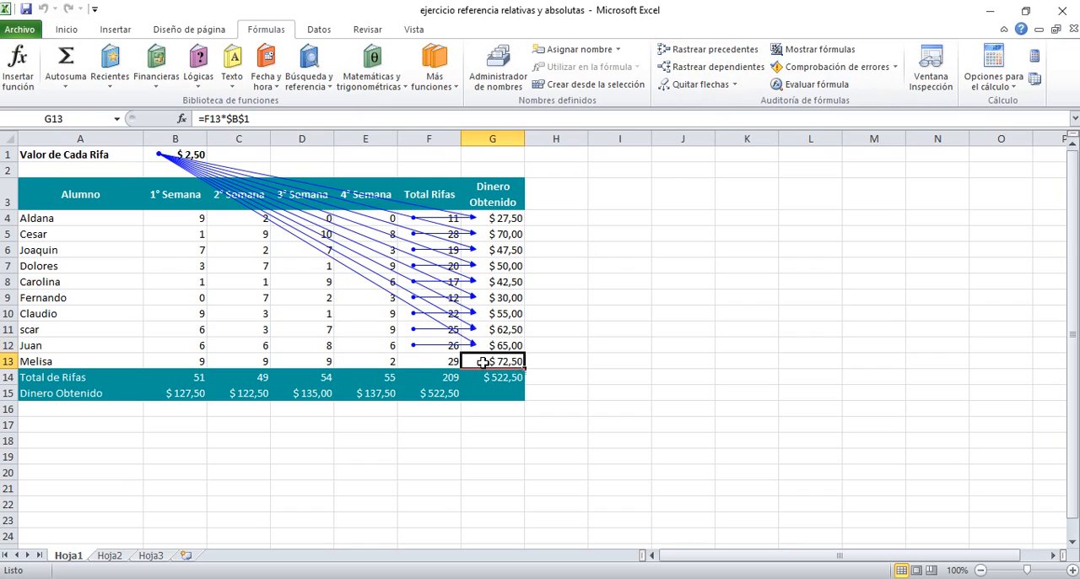
click(707, 51)
click(647, 309)
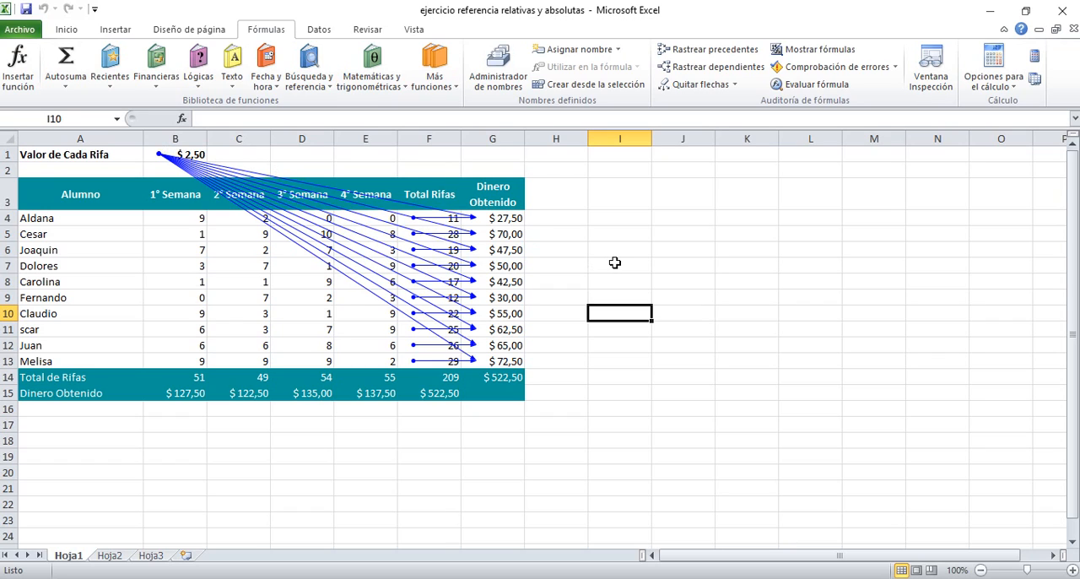
click(724, 84)
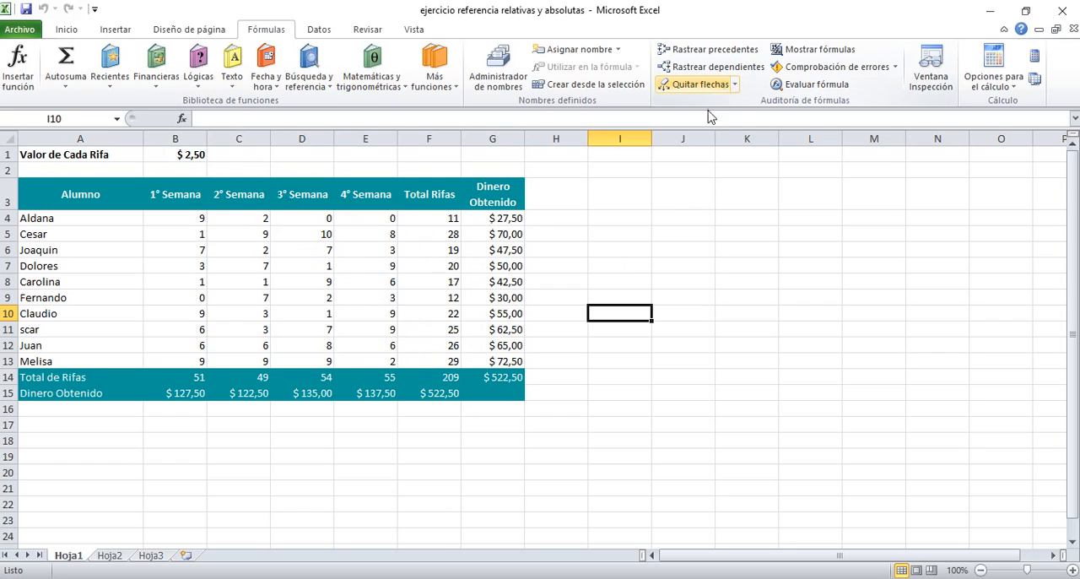
Step: Compare the Total de Rifas formula in B14 with the Dinero Obtenido formula in B15, inspecting the cells that B15 references
click(194, 376)
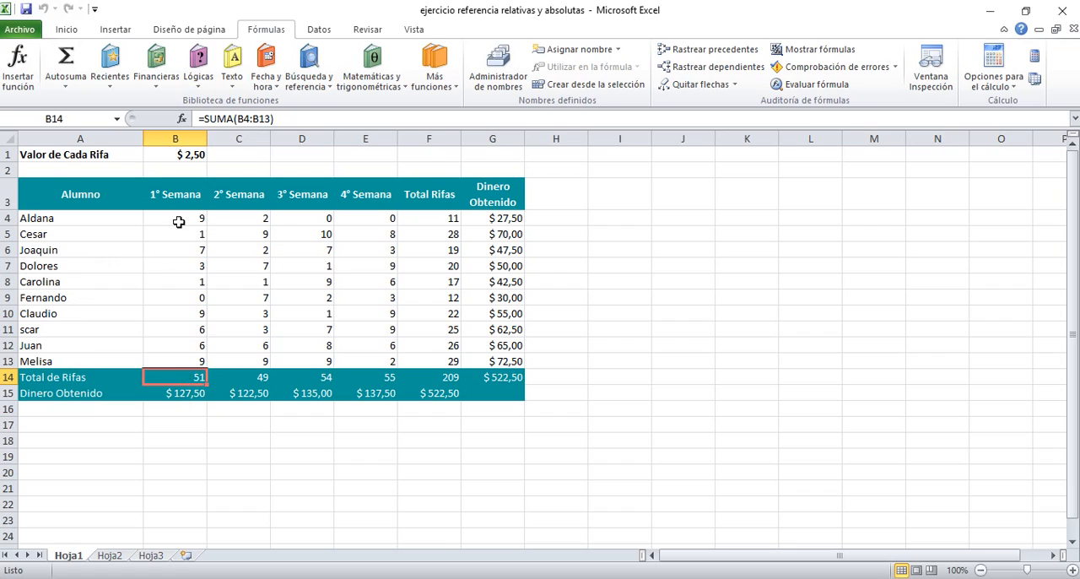
click(184, 394)
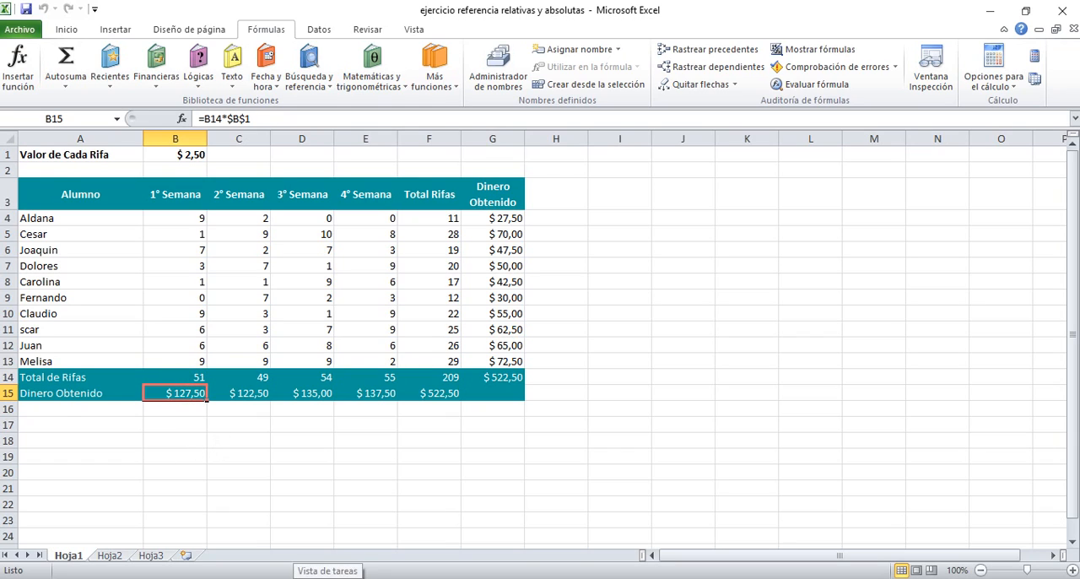
click(194, 376)
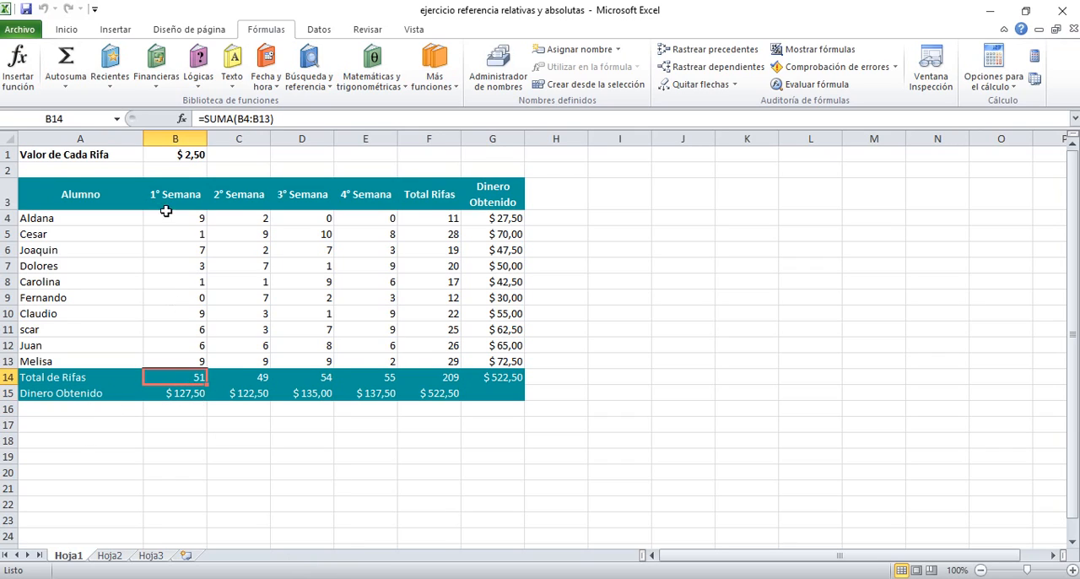
click(169, 396)
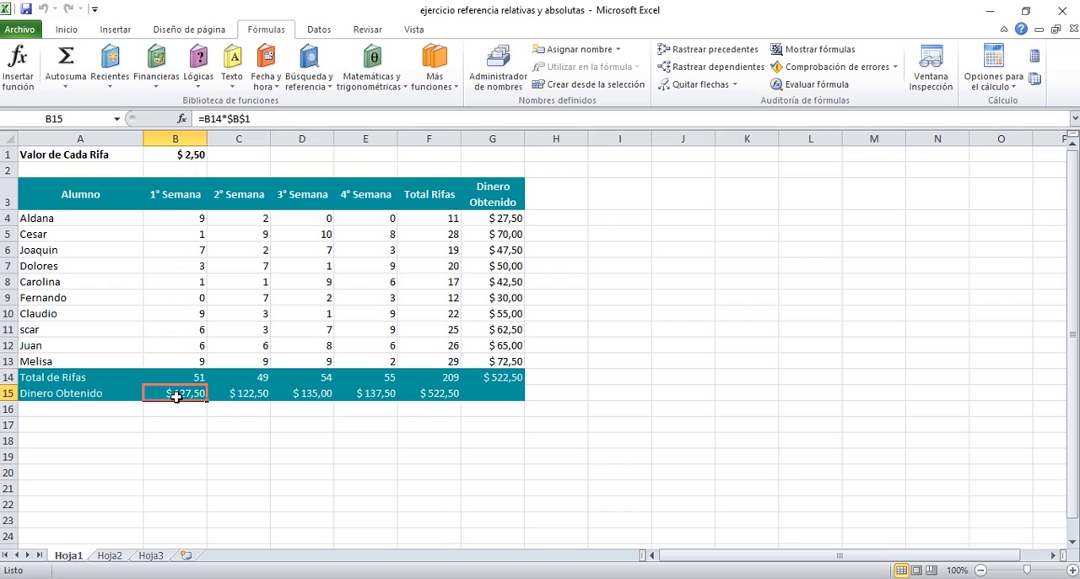
double_click(164, 393)
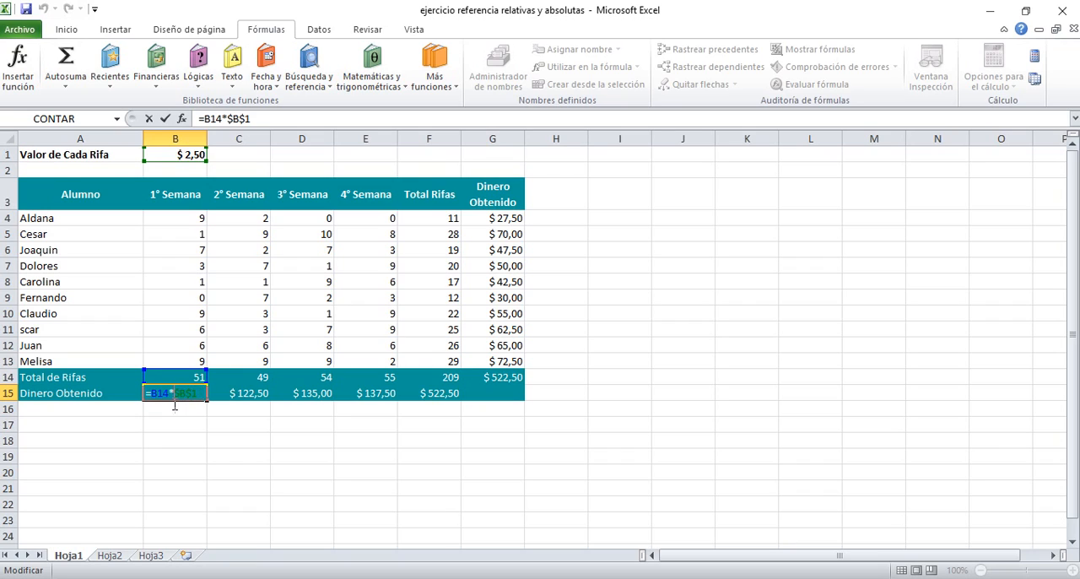
key(Return)
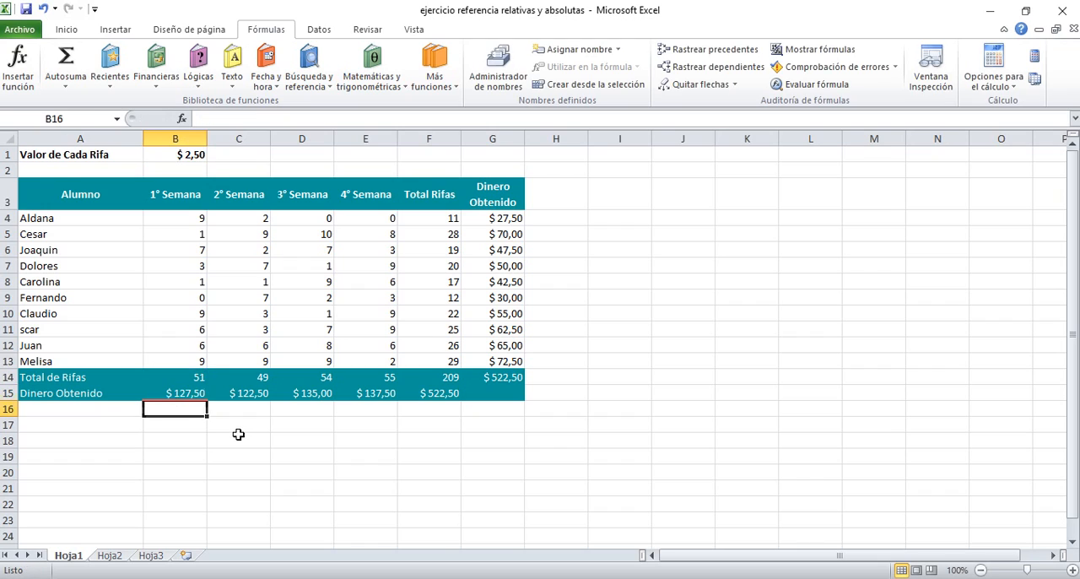
Step: Fill the B15 formula =B14*$B$1 across the Dinero Obtenido row through F15
click(184, 393)
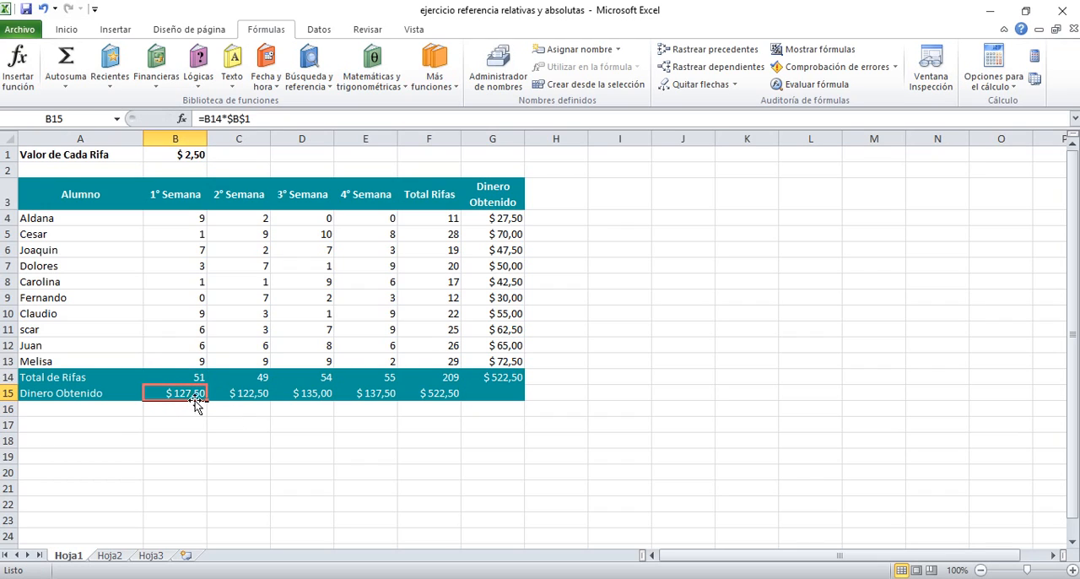
drag(207, 400, 449, 406)
click(452, 433)
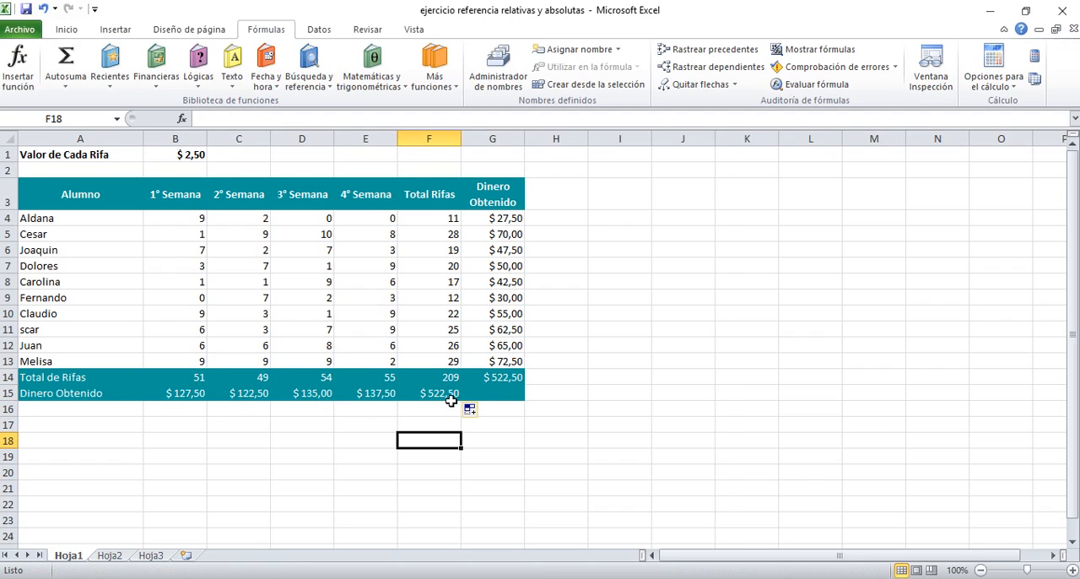
Step: Trace the precedents of each Dinero Obtenido row formula from B15 through F15, one cell at a time
click(172, 394)
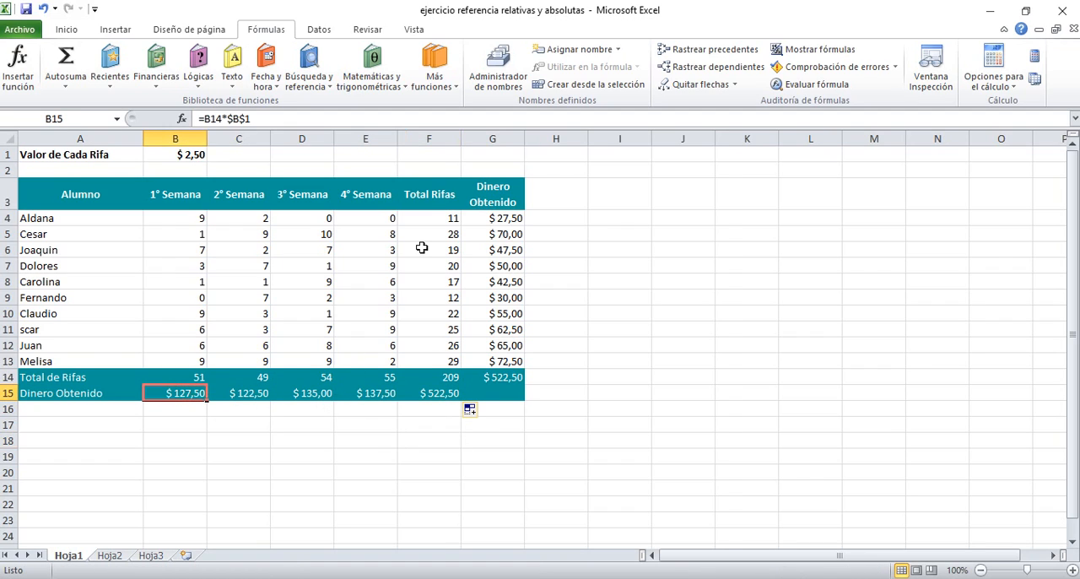
click(713, 49)
click(248, 394)
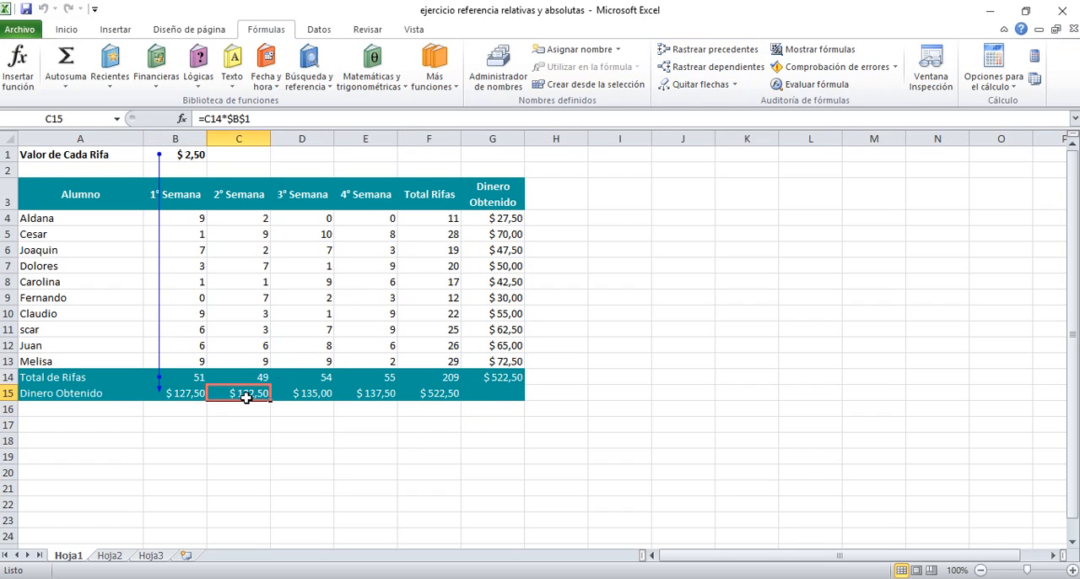
click(713, 49)
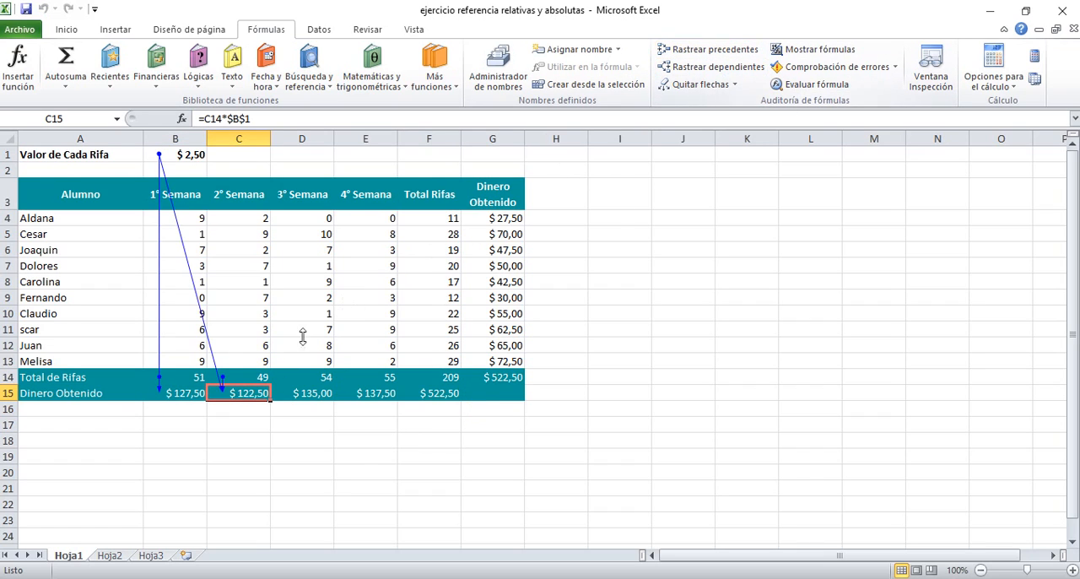
click(313, 394)
click(707, 49)
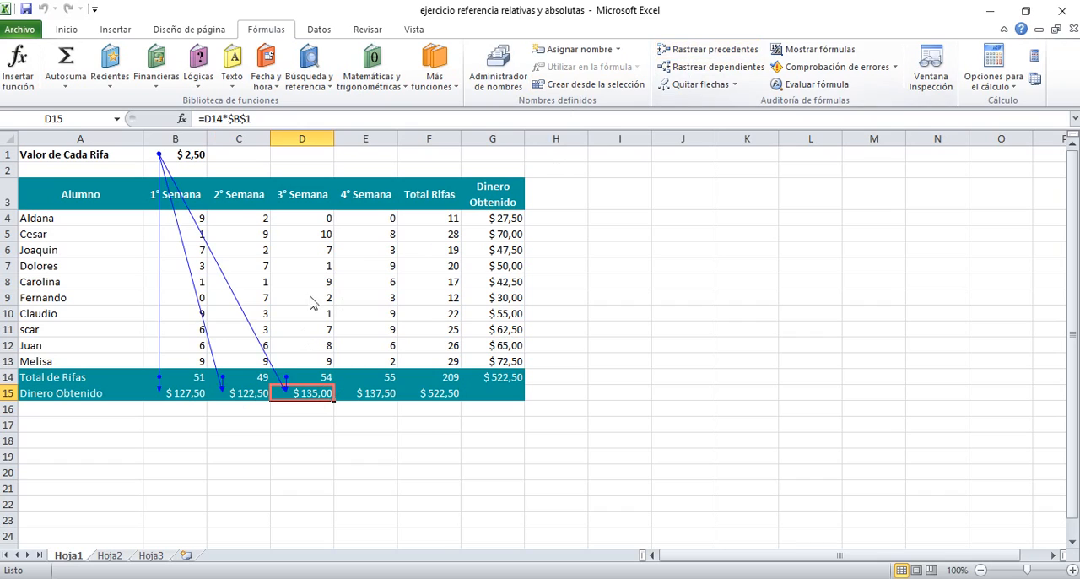
click(348, 394)
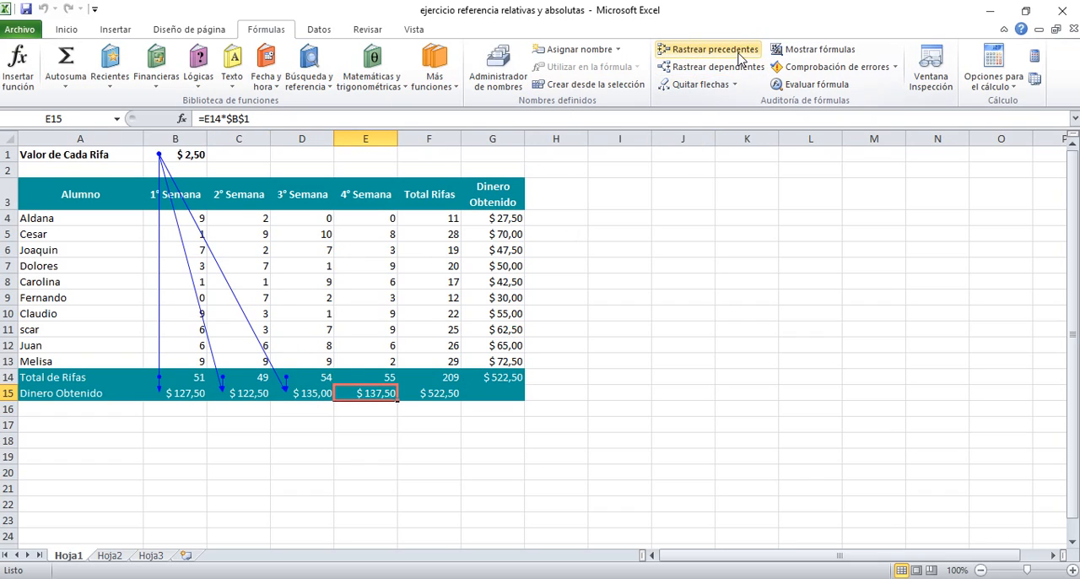
click(707, 49)
click(441, 390)
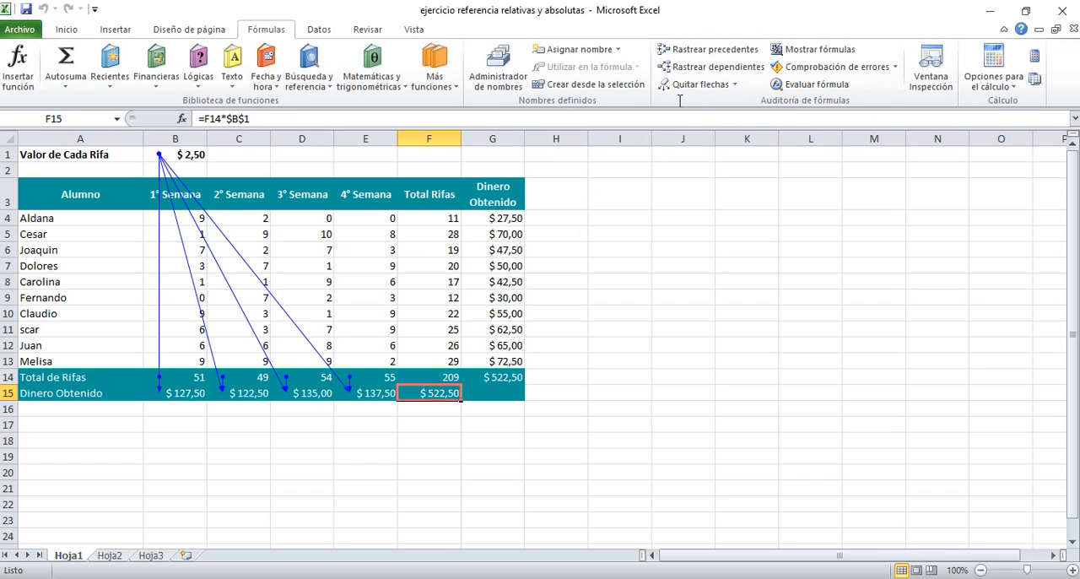
click(707, 49)
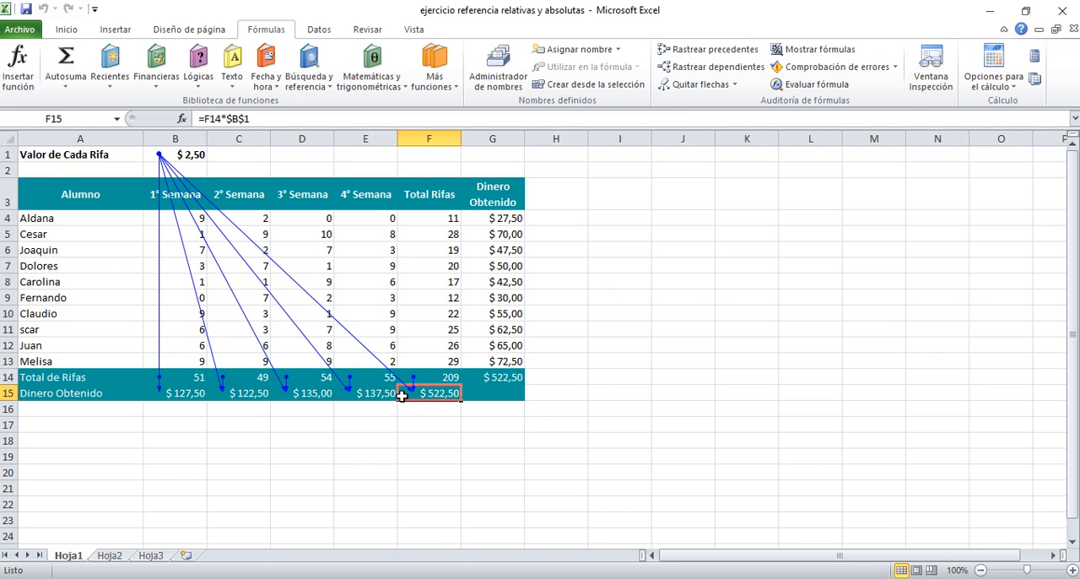
Step: Review the raffle price in B1 and the absolute $B$1 reference inside the B15 formula, leaving the formula as it is
click(191, 154)
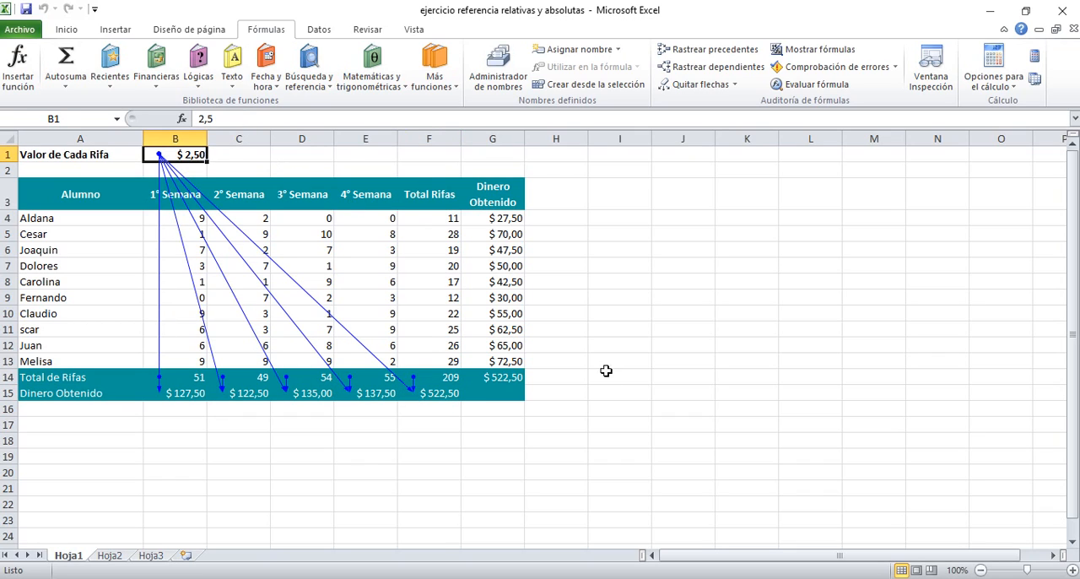
click(607, 374)
click(187, 396)
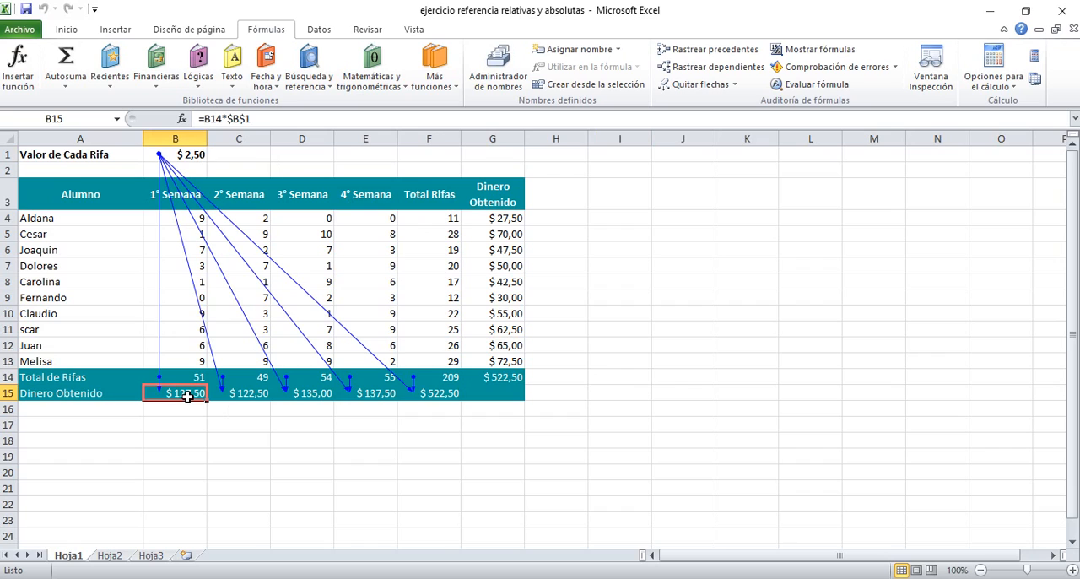
double_click(179, 392)
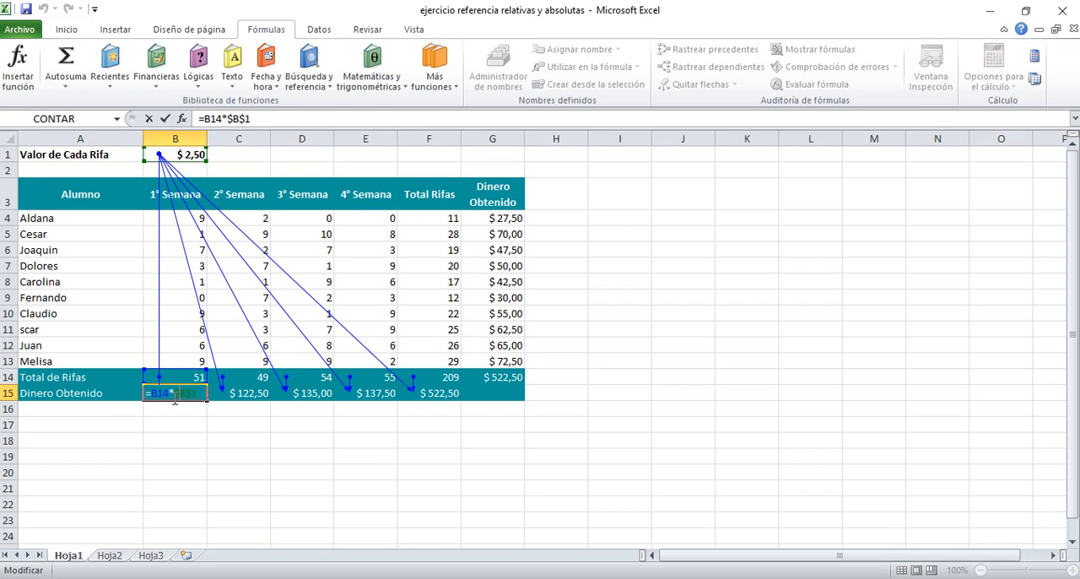
drag(179, 392, 194, 393)
key(Return)
click(275, 457)
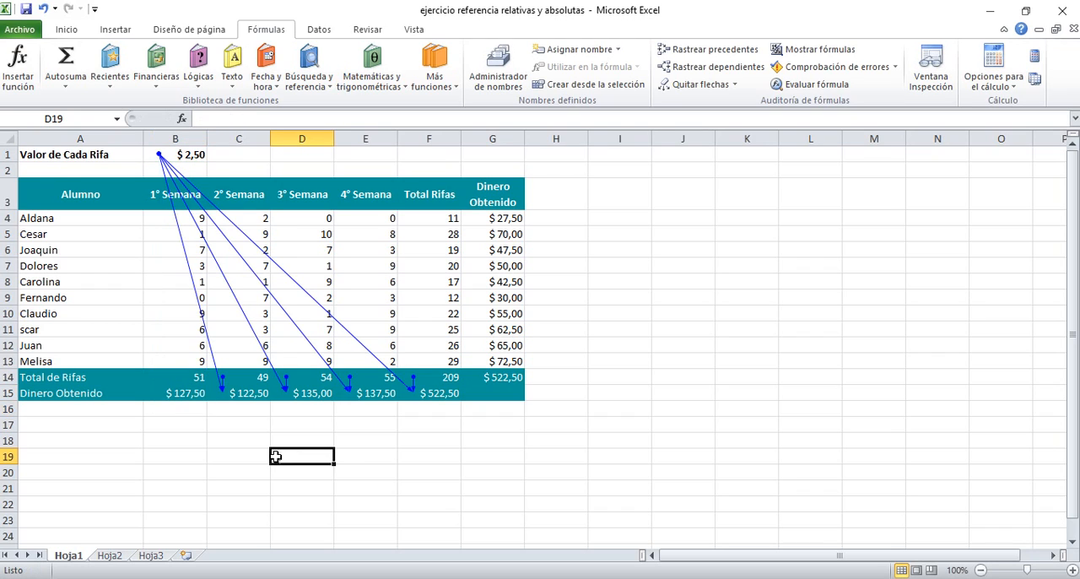